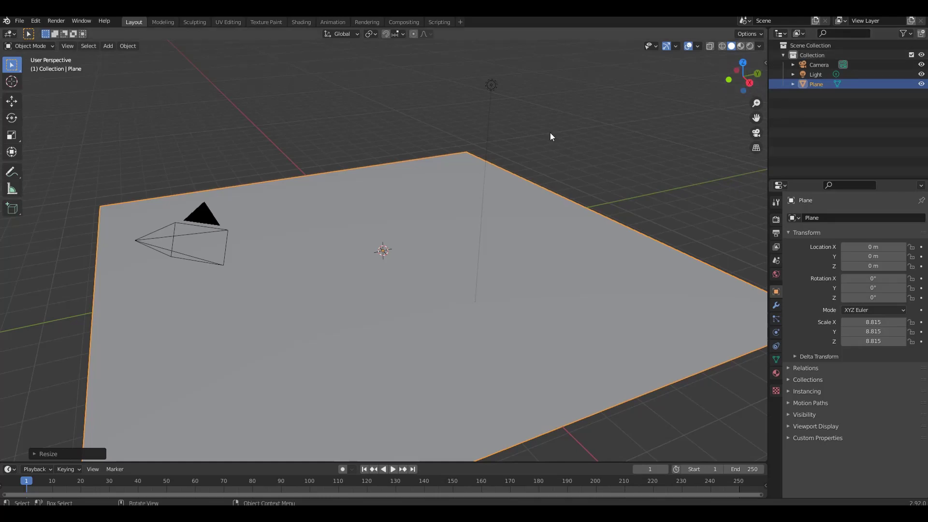
Lower the point light to about Z 3.84 m and show its light properties
{"action": "left_click", "coordinate": [491, 86]}
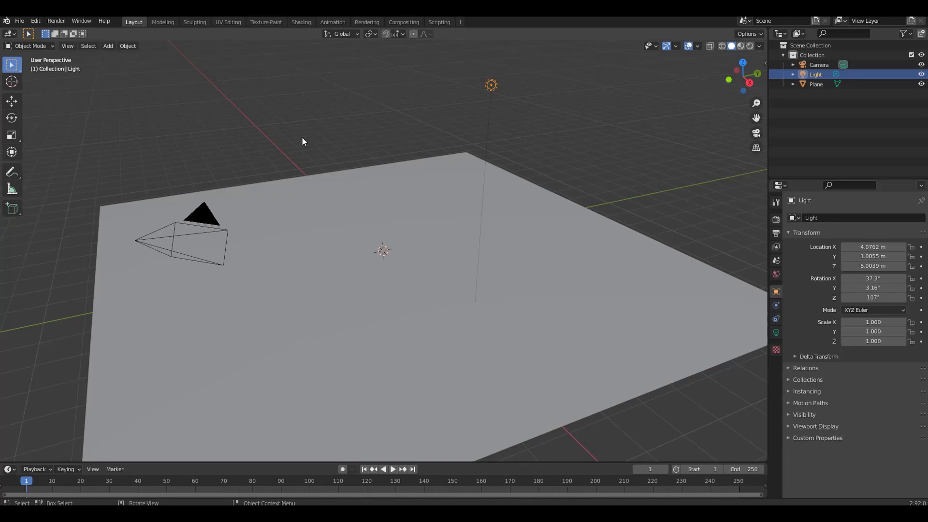
{"action": "left_click", "coordinate": [13, 102]}
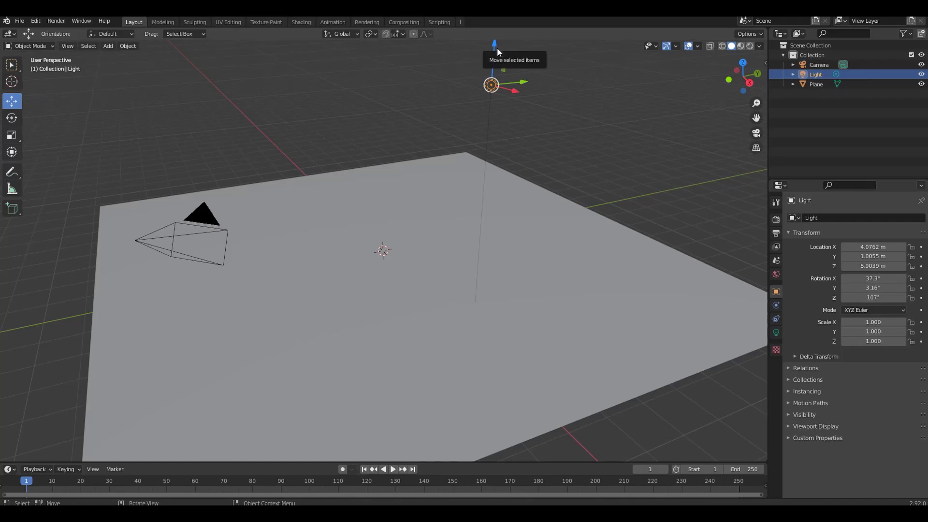
{"action": "left_click_drag", "start_coordinate": [496, 48], "coordinate": [496, 179]}
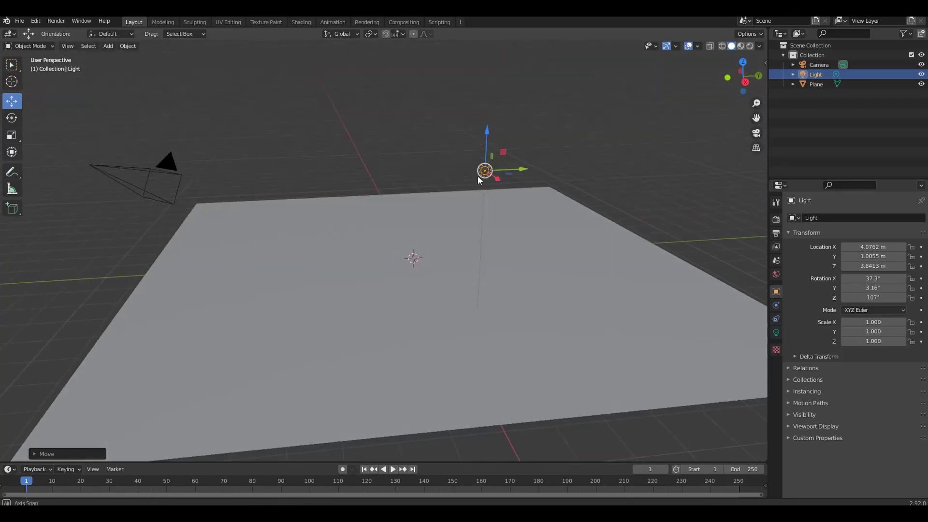
{"action": "middle_click_drag", "start_coordinate": [496, 179], "coordinate": [478, 174]}
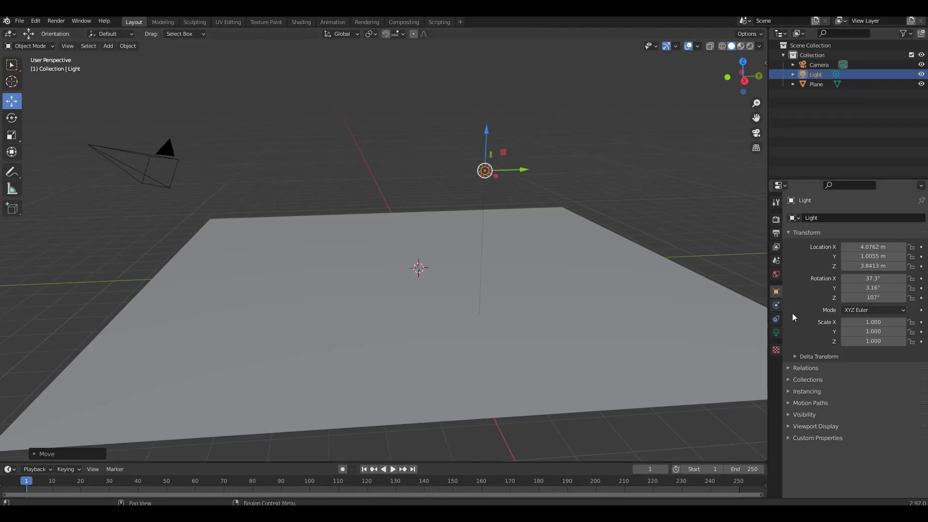
{"action": "left_click", "coordinate": [776, 332]}
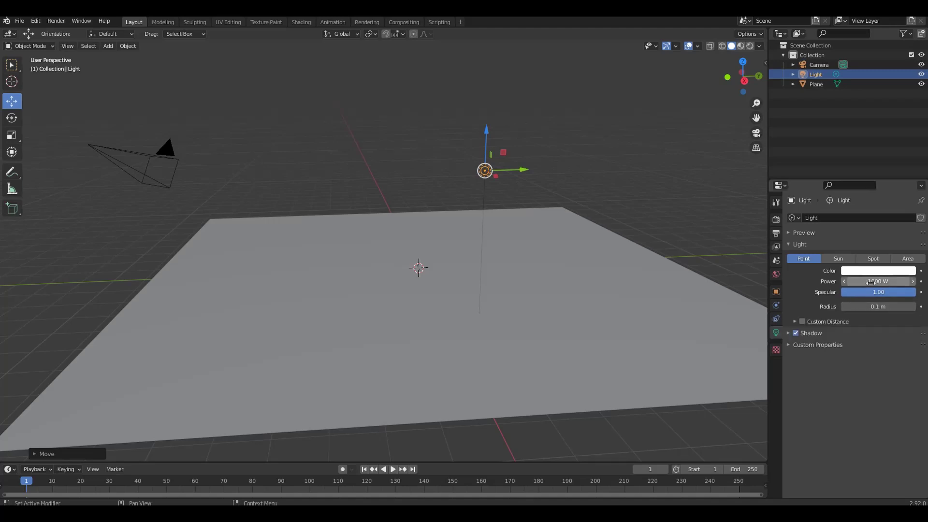
Keyframe the light's 1000 W Power, preview in Rendered shading, and tint the light warm orange
{"action": "key", "text": "i"}
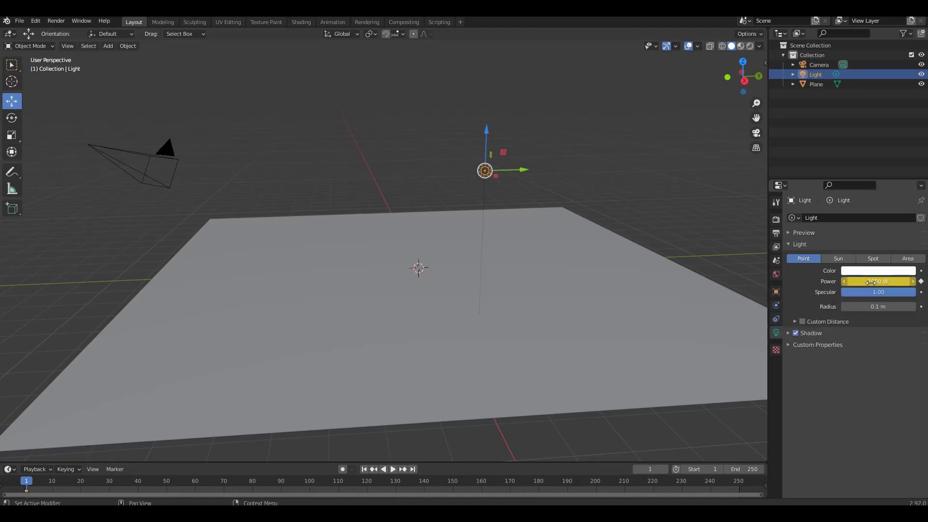
{"action": "left_click", "coordinate": [751, 46]}
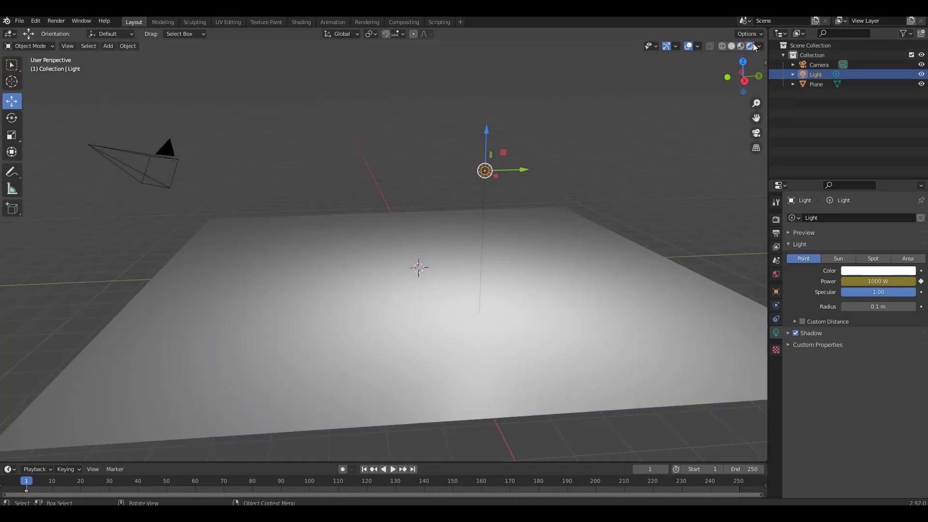
{"action": "left_click", "coordinate": [864, 270]}
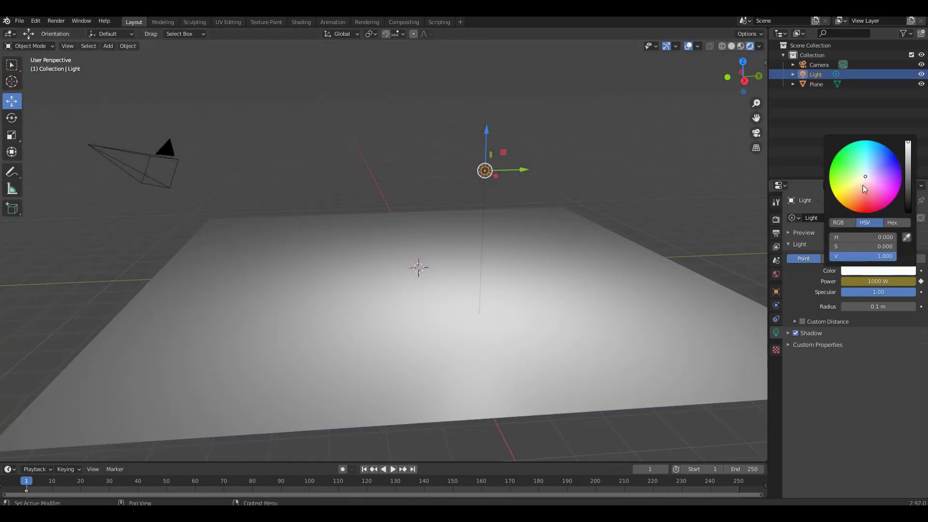
{"action": "left_click", "coordinate": [860, 186]}
{"action": "left_click", "coordinate": [859, 196]}
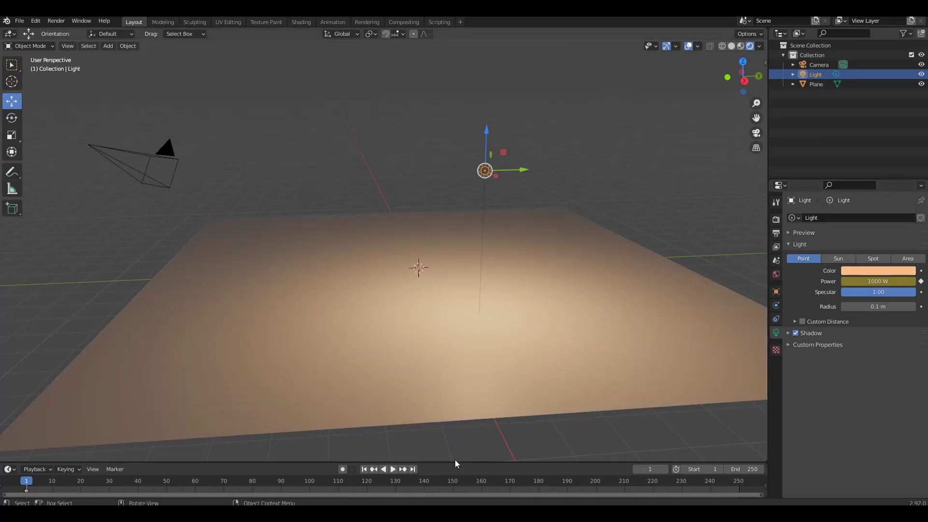
{"action": "left_click_drag", "start_coordinate": [454, 462], "coordinate": [338, 303]}
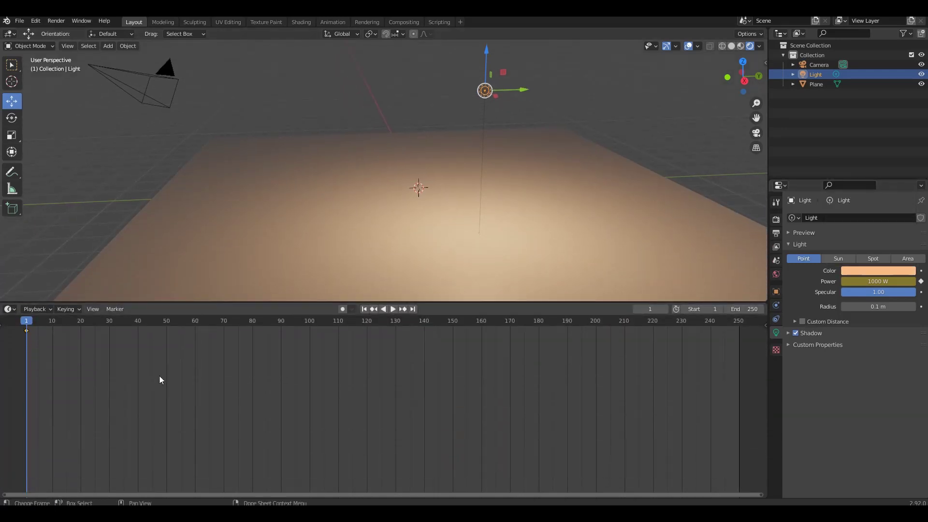
Show the light's Power F-curve in the Graph Editor and list the available curve modifiers
{"action": "key", "text": "ctrl+Tab"}
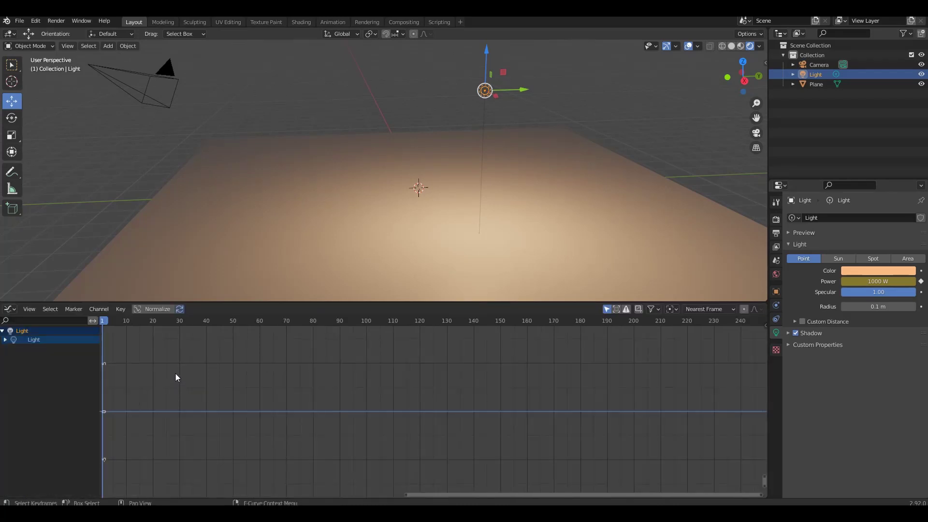
{"action": "left_click", "coordinate": [5, 339]}
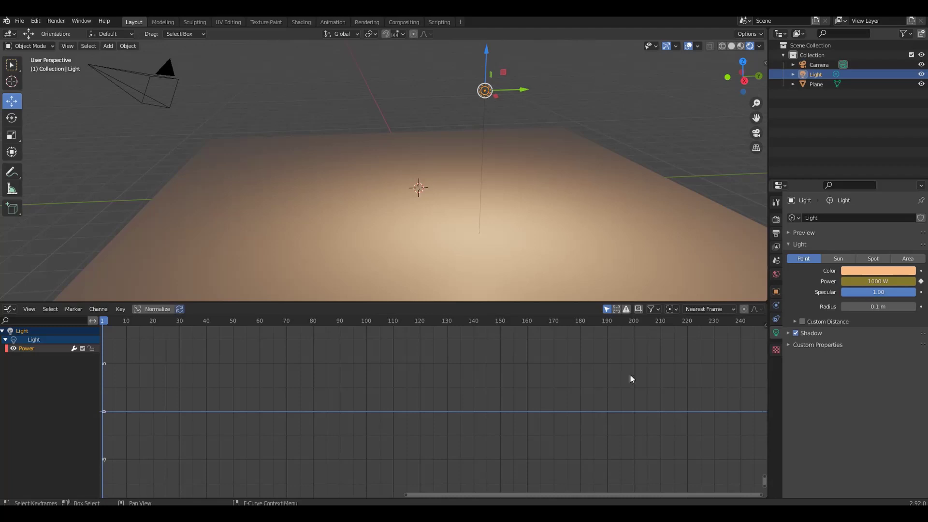
{"action": "left_click", "coordinate": [765, 326]}
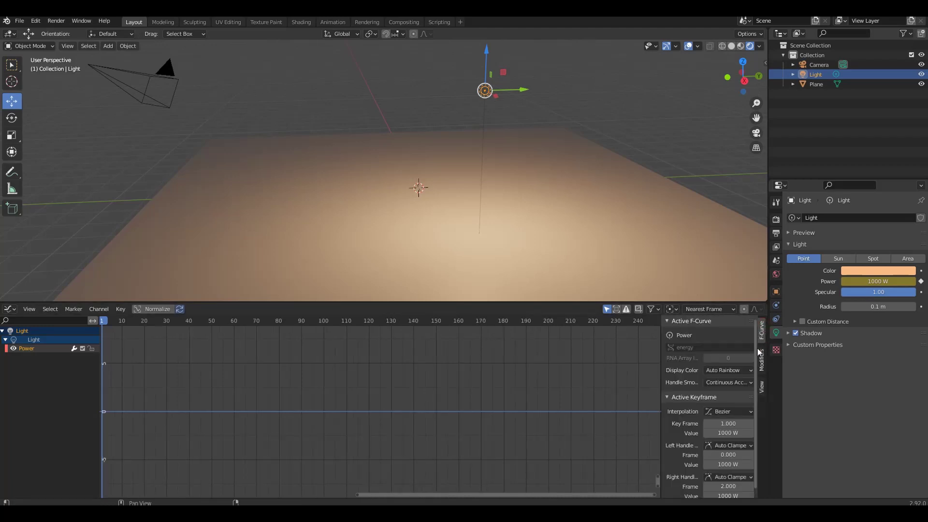
{"action": "left_click", "coordinate": [765, 364]}
{"action": "left_click", "coordinate": [700, 335]}
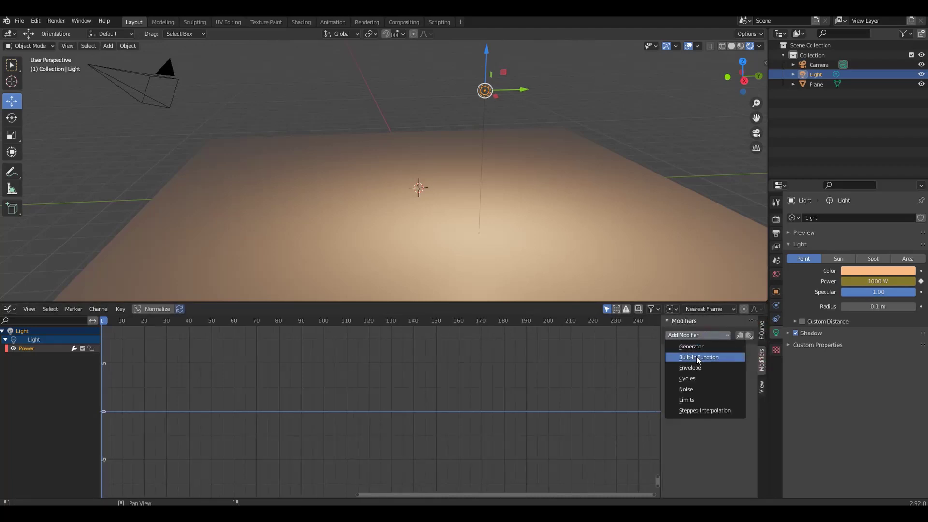
Add a Noise modifier to the Power curve and frame the whole curve in the graph
{"action": "left_click", "coordinate": [696, 391]}
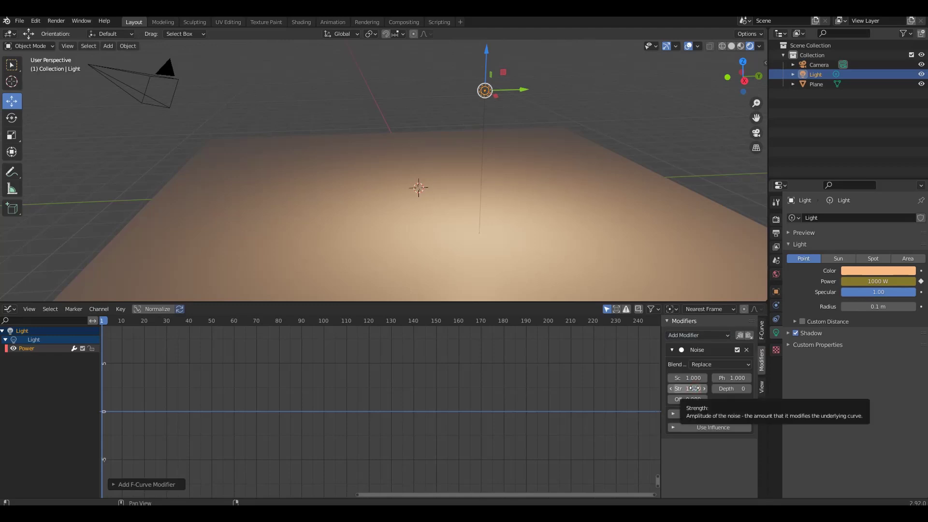
{"action": "scroll", "coordinate": [352, 401], "scroll_direction": "down", "scroll_amount": 8}
{"action": "middle_click_drag", "start_coordinate": [355, 395], "coordinate": [358, 483], "text": "ctrl"}
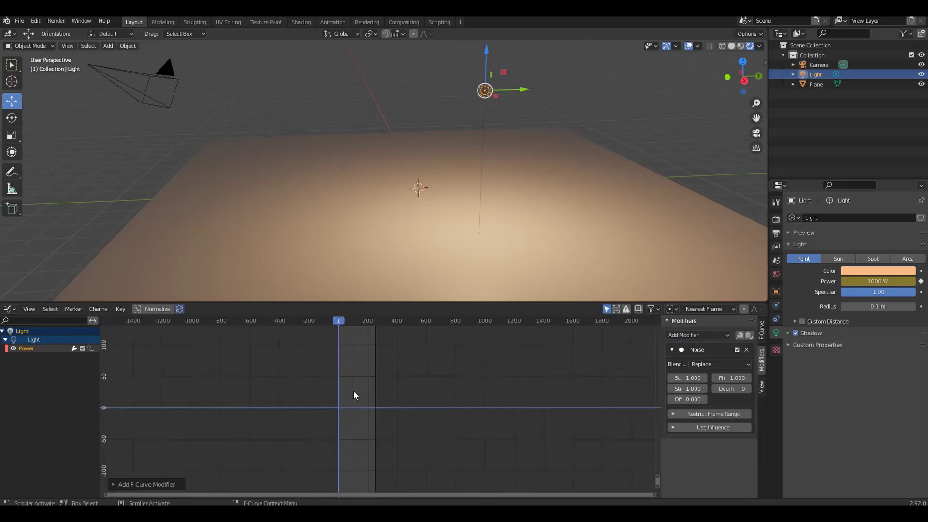
{"action": "key", "text": "Home"}
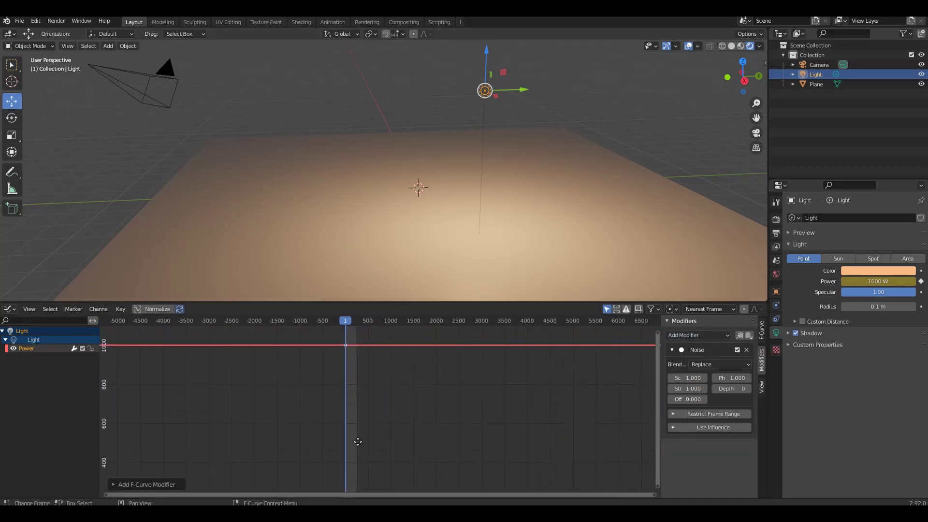
{"action": "scroll", "coordinate": [361, 445], "scroll_direction": "up", "scroll_amount": 3}
{"action": "scroll", "coordinate": [362, 458], "scroll_direction": "up", "scroll_amount": 3}
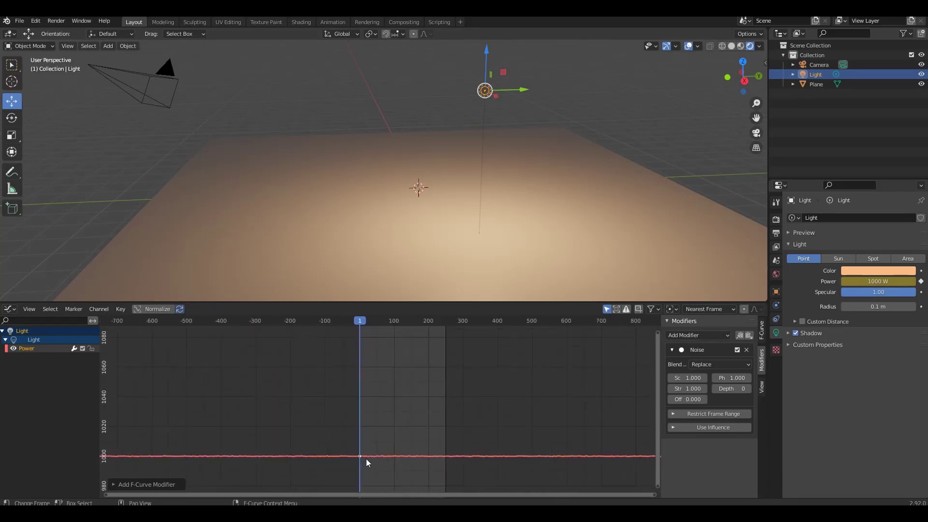
{"action": "scroll", "coordinate": [366, 456], "scroll_direction": "up", "scroll_amount": 3}
{"action": "scroll", "coordinate": [348, 452], "scroll_direction": "up", "scroll_amount": 3}
{"action": "scroll", "coordinate": [341, 450], "scroll_direction": "up", "scroll_amount": 3}
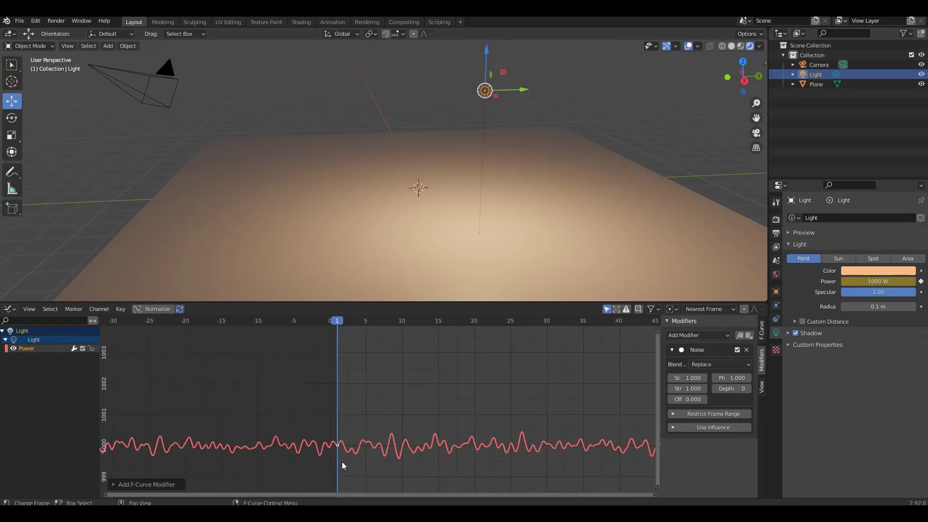
{"action": "scroll", "coordinate": [341, 461], "scroll_direction": "up", "scroll_amount": 3}
{"action": "scroll", "coordinate": [338, 434], "scroll_direction": "up", "scroll_amount": 3}
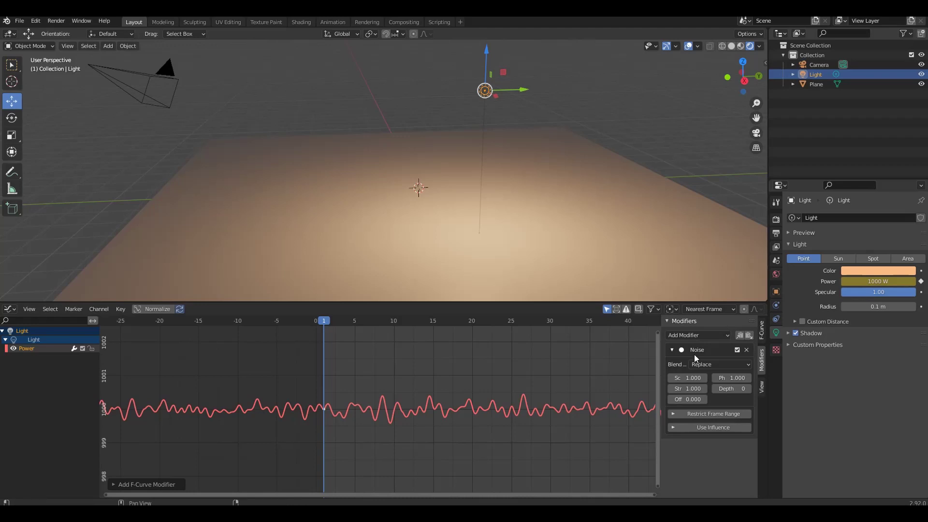
Toggle the Noise modifier off and back on to compare, then play the flicker
{"action": "left_click", "coordinate": [737, 350]}
{"action": "mouse_move", "coordinate": [344, 419]}
{"action": "middle_mouse_down"}
{"action": "mouse_move", "coordinate": [334, 387]}
{"action": "mouse_move", "coordinate": [296, 386]}
{"action": "middle_mouse_up"}
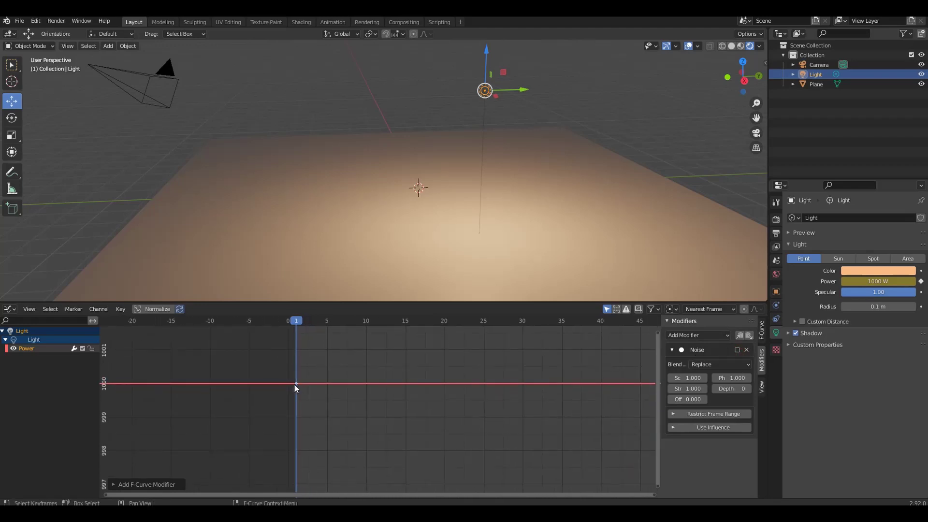
{"action": "left_click", "coordinate": [737, 349]}
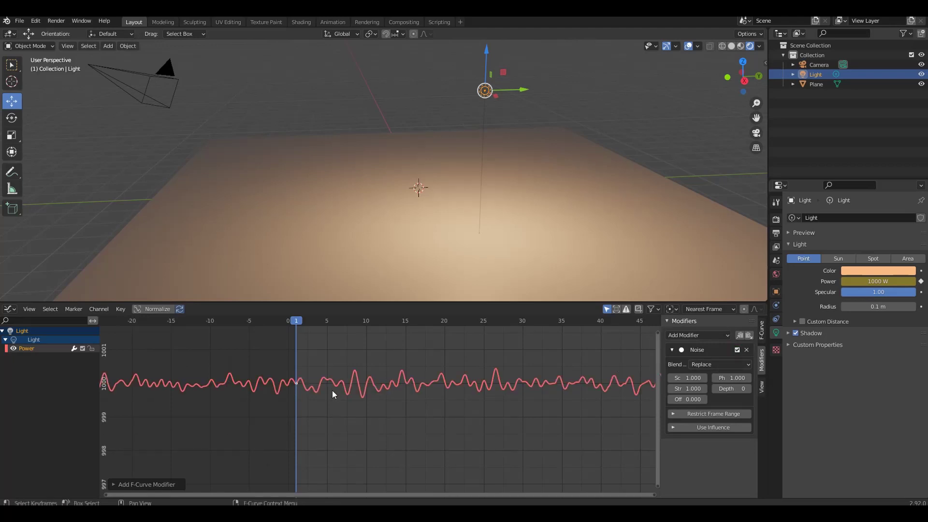
{"action": "key", "text": "space"}
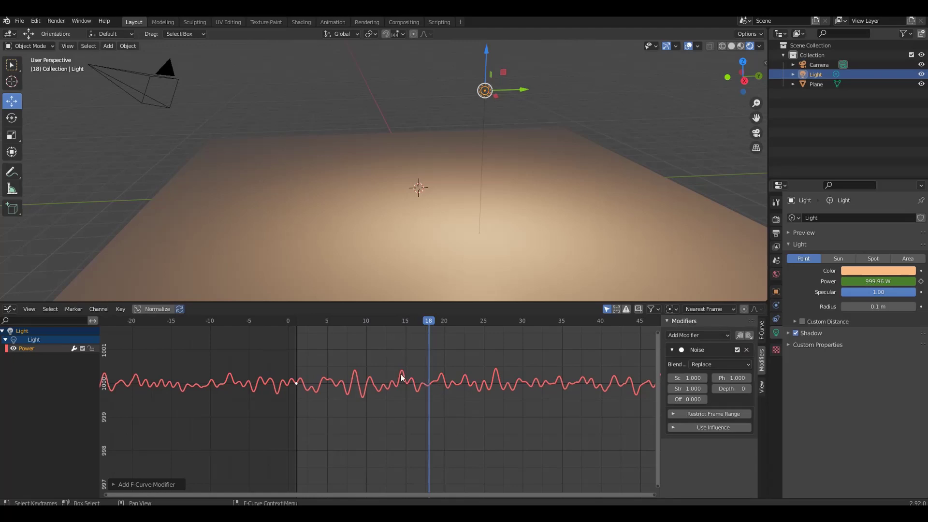
Widen the modifier sidebar and raise Noise Strength to 12.9, zooming the graph out
{"action": "mouse_move", "coordinate": [661, 372]}
{"action": "left_mouse_down"}
{"action": "mouse_move", "coordinate": [557, 374]}
{"action": "mouse_move", "coordinate": [643, 387]}
{"action": "left_mouse_up"}
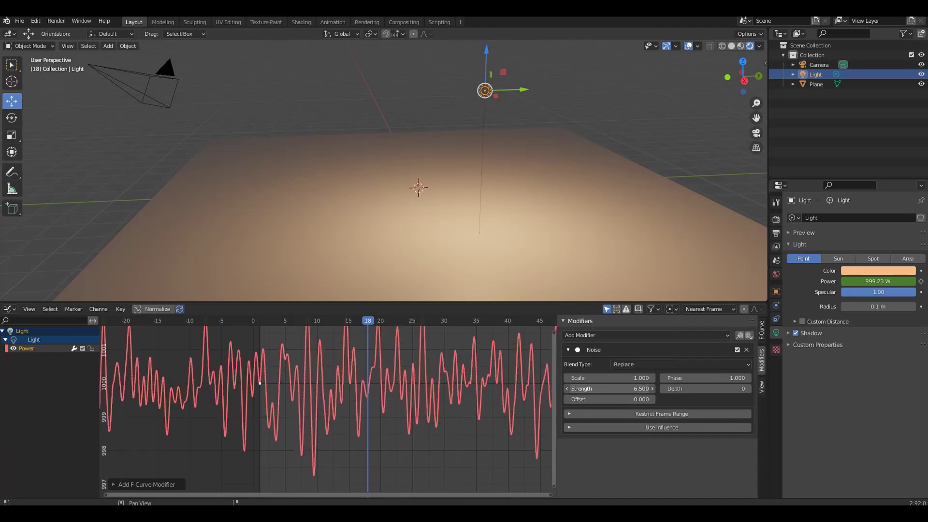
{"action": "left_click_drag", "start_coordinate": [642, 387], "coordinate": [655, 386]}
{"action": "scroll", "coordinate": [497, 381], "scroll_direction": "down", "scroll_amount": 3}
{"action": "scroll", "coordinate": [413, 375], "scroll_direction": "down", "scroll_amount": 3}
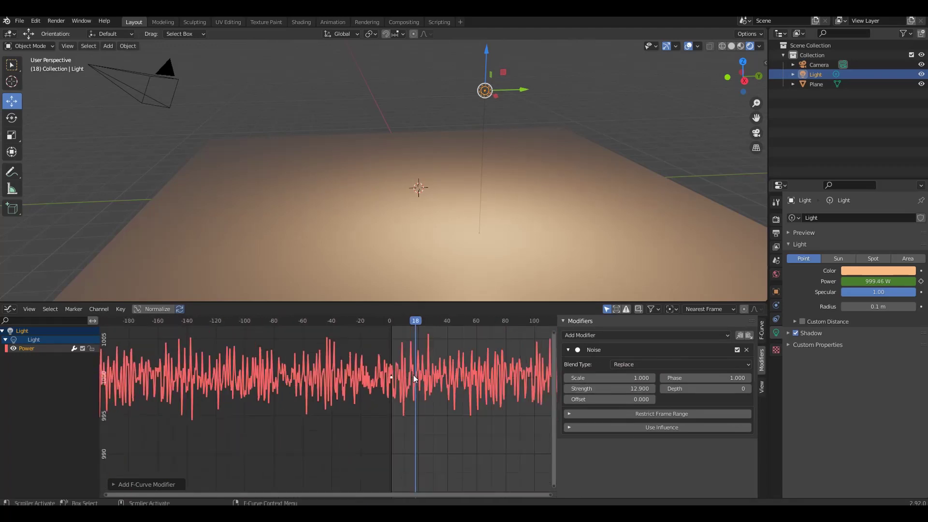
{"action": "scroll", "coordinate": [415, 375], "scroll_direction": "down", "scroll_amount": 3}
{"action": "scroll", "coordinate": [417, 374], "scroll_direction": "down", "scroll_amount": 3}
{"action": "scroll", "coordinate": [445, 378], "scroll_direction": "down", "scroll_amount": 1}
{"action": "scroll", "coordinate": [444, 377], "scroll_direction": "down", "scroll_amount": 4}
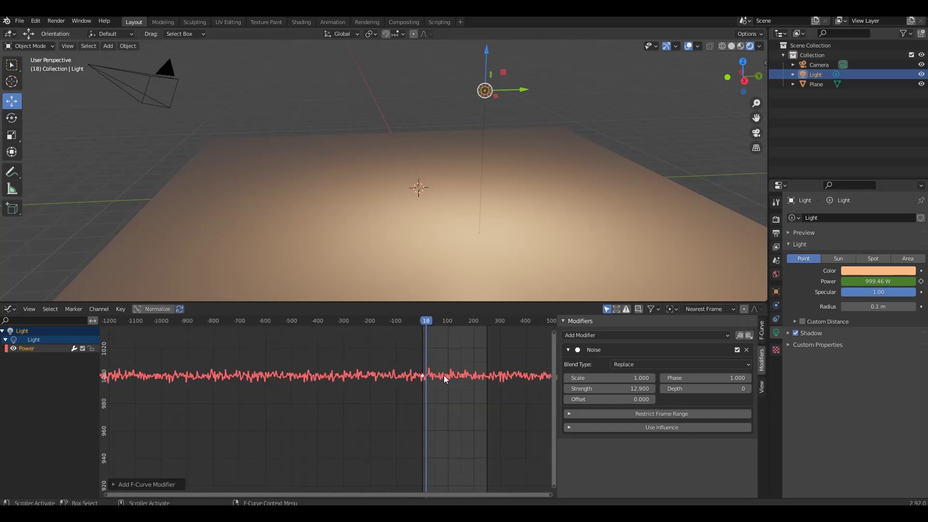
{"action": "middle_click_drag", "start_coordinate": [443, 375], "coordinate": [422, 349]}
Push Noise Strength through 79.9 and 942.4 up to 1596.7 while previewing playback
{"action": "left_click_drag", "start_coordinate": [642, 388], "coordinate": [724, 388]}
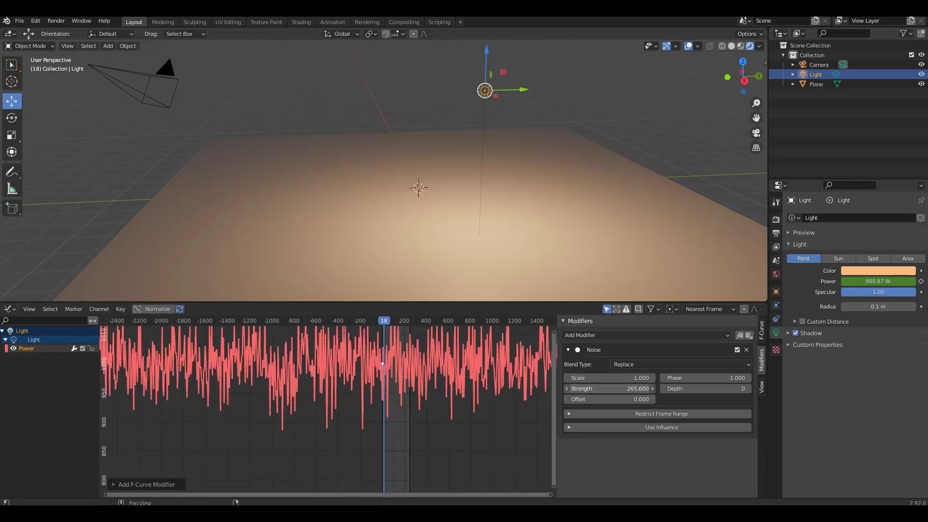
{"action": "key", "text": "space"}
{"action": "left_click_drag", "start_coordinate": [628, 388], "coordinate": [686, 388]}
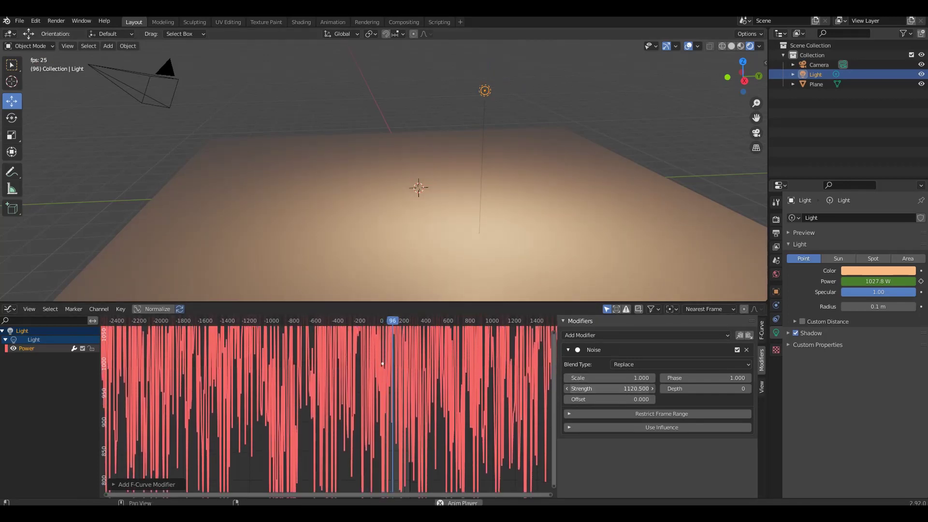
{"action": "scroll", "coordinate": [376, 219], "scroll_direction": "down", "scroll_amount": 5}
{"action": "scroll", "coordinate": [376, 219], "scroll_direction": "down", "scroll_amount": 3}
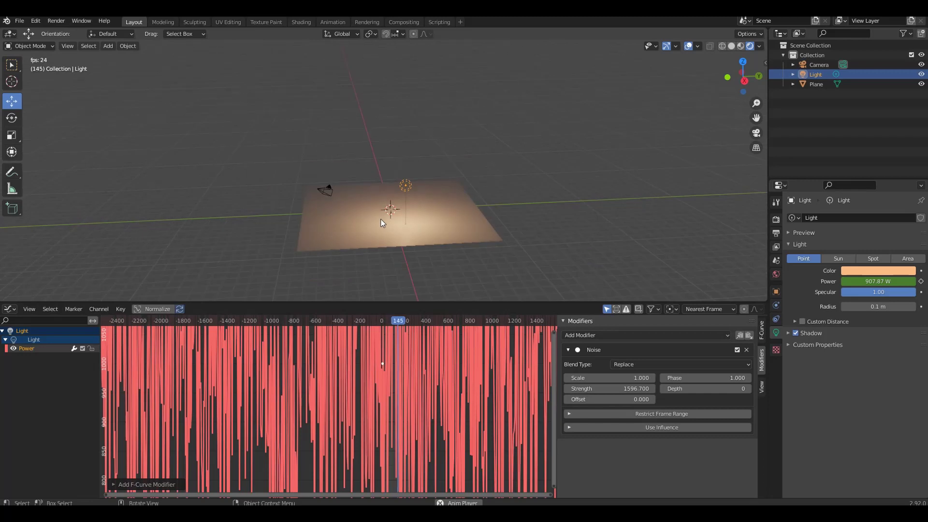
{"action": "scroll", "coordinate": [381, 218], "scroll_direction": "up", "scroll_amount": 6}
{"action": "scroll", "coordinate": [381, 219], "scroll_direction": "up", "scroll_amount": 1}
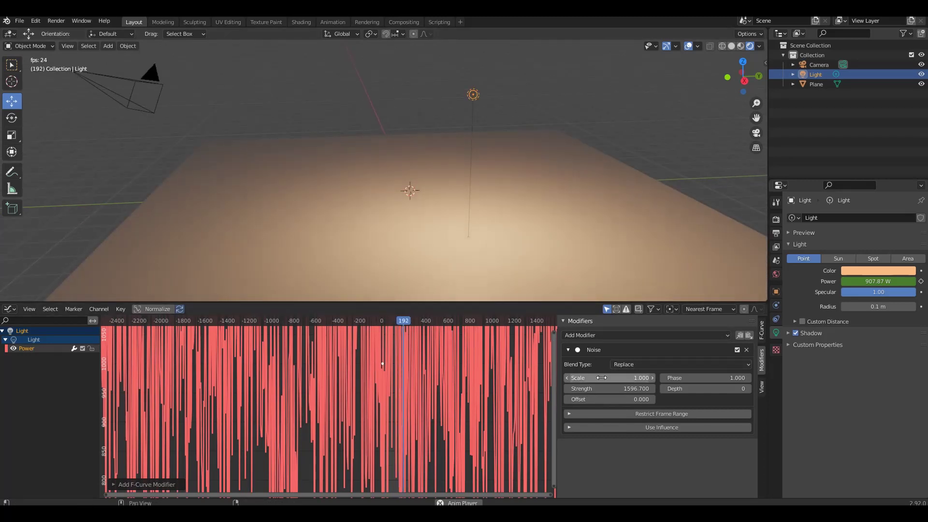
Adjust the noise Scale from 0.1 through 16 to 22.4 while previewing playback
{"action": "double_click", "coordinate": [569, 379]}
{"action": "type", "text": "0.1"}
{"action": "key", "text": "Return"}
{"action": "scroll", "coordinate": [555, 381], "scroll_direction": "up", "scroll_amount": 5}
{"action": "key", "text": "Escape"}
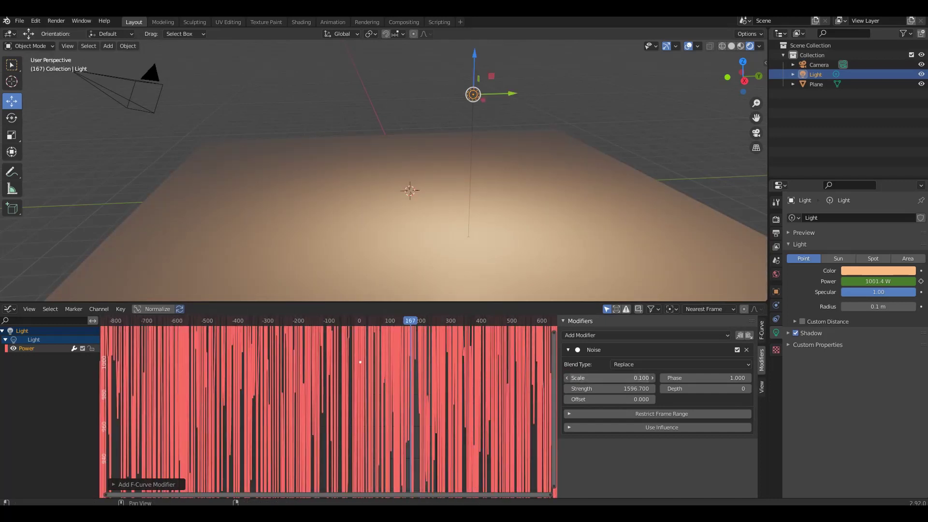
{"action": "left_click_drag", "start_coordinate": [609, 377], "coordinate": [677, 377]}
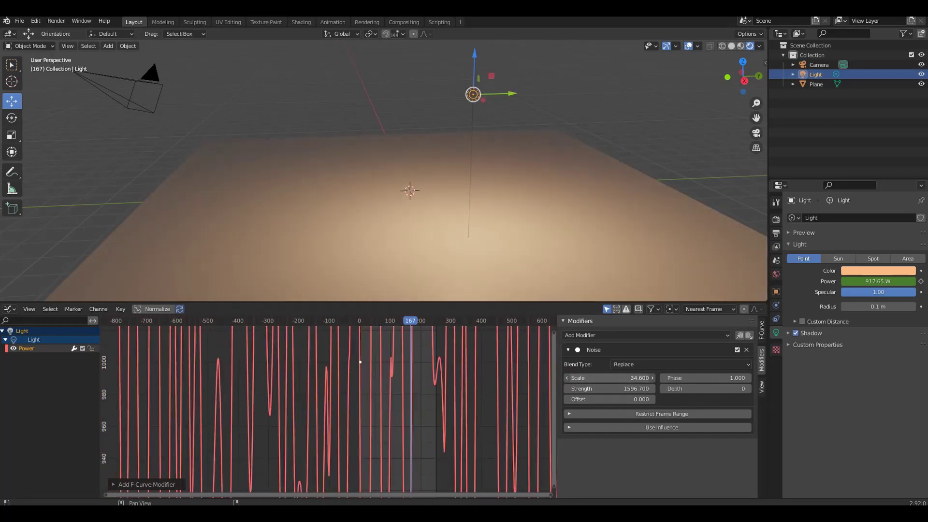
{"action": "key", "text": "space"}
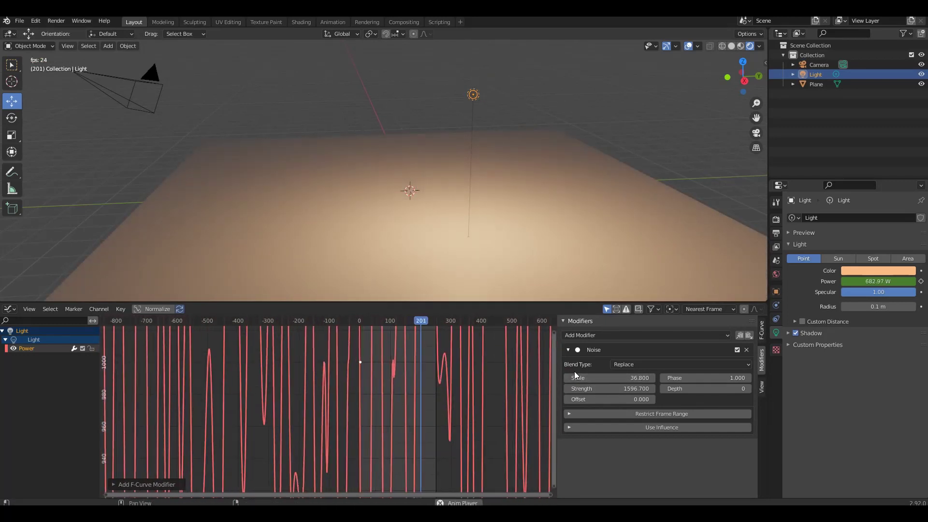
{"action": "mouse_move", "coordinate": [609, 377]}
{"action": "left_mouse_down"}
{"action": "mouse_move", "coordinate": [584, 377]}
{"action": "mouse_move", "coordinate": [628, 399]}
{"action": "mouse_move", "coordinate": [655, 399]}
{"action": "left_mouse_up"}
{"action": "key", "text": "space"}
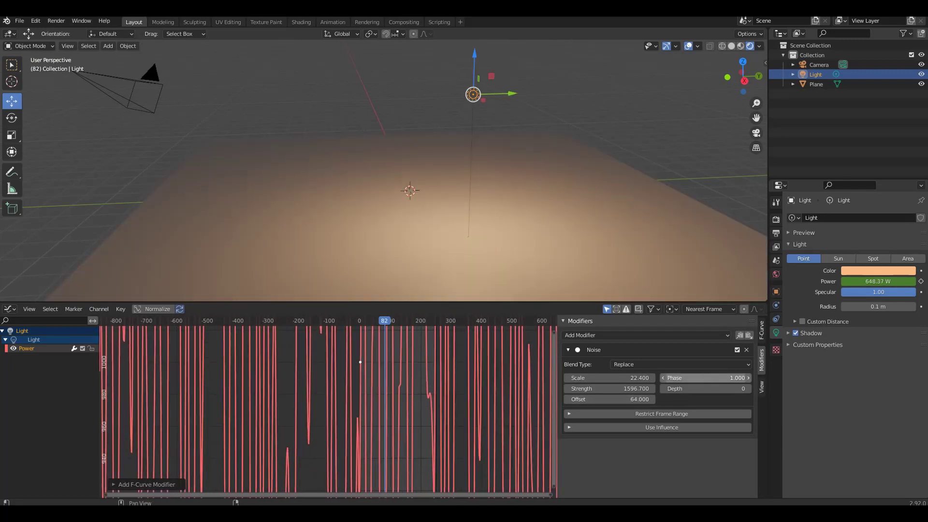
Shift the noise Offset to 64 with Phase 0.7 and reframe the power curve
{"action": "mouse_move", "coordinate": [705, 377]}
{"action": "left_mouse_down"}
{"action": "mouse_move", "coordinate": [686, 377]}
{"action": "mouse_move", "coordinate": [724, 377]}
{"action": "mouse_move", "coordinate": [696, 377]}
{"action": "left_mouse_up"}
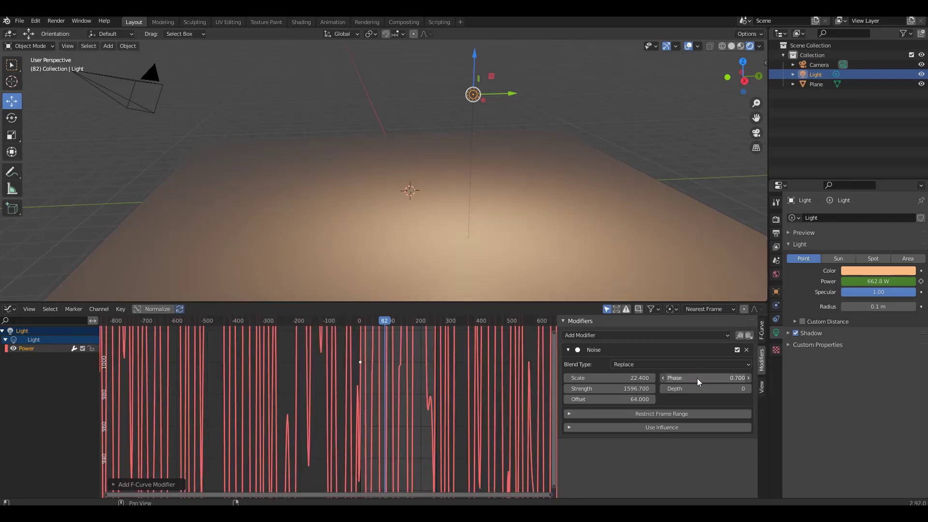
{"action": "scroll", "coordinate": [435, 377], "scroll_direction": "up", "scroll_amount": 2}
{"action": "scroll", "coordinate": [367, 377], "scroll_direction": "up", "scroll_amount": 2}
{"action": "scroll", "coordinate": [348, 378], "scroll_direction": "down", "scroll_amount": 1}
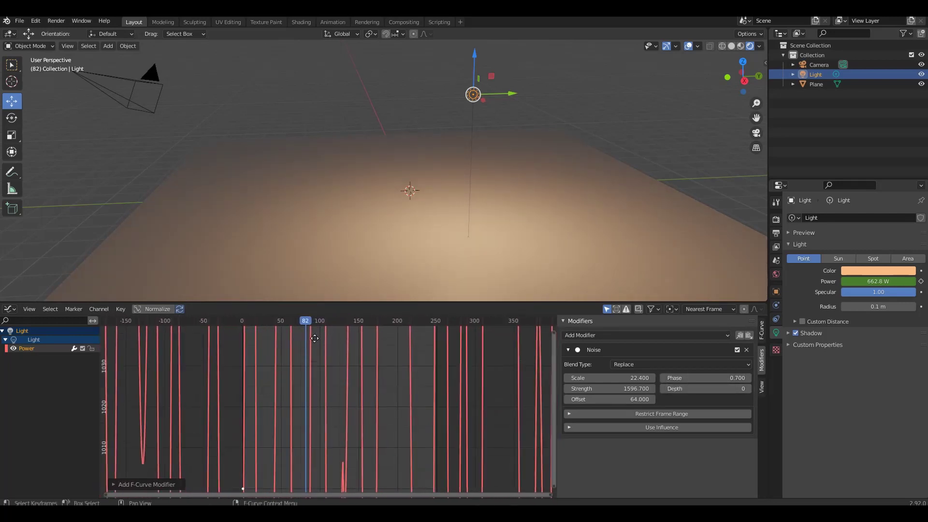
{"action": "mouse_move", "coordinate": [348, 378]}
{"action": "middle_mouse_down"}
{"action": "mouse_move", "coordinate": [332, 361]}
{"action": "mouse_move", "coordinate": [297, 422]}
{"action": "mouse_move", "coordinate": [294, 372]}
{"action": "mouse_move", "coordinate": [314, 369]}
{"action": "middle_mouse_up"}
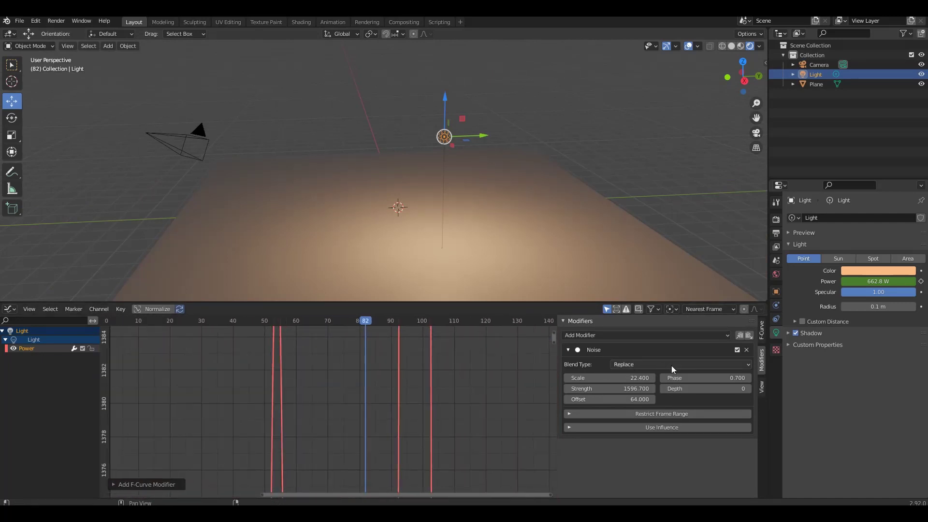
Raise the noise Depth to 5 and bring Strength down to 15.4
{"action": "left_click_drag", "start_coordinate": [691, 388], "coordinate": [724, 388]}
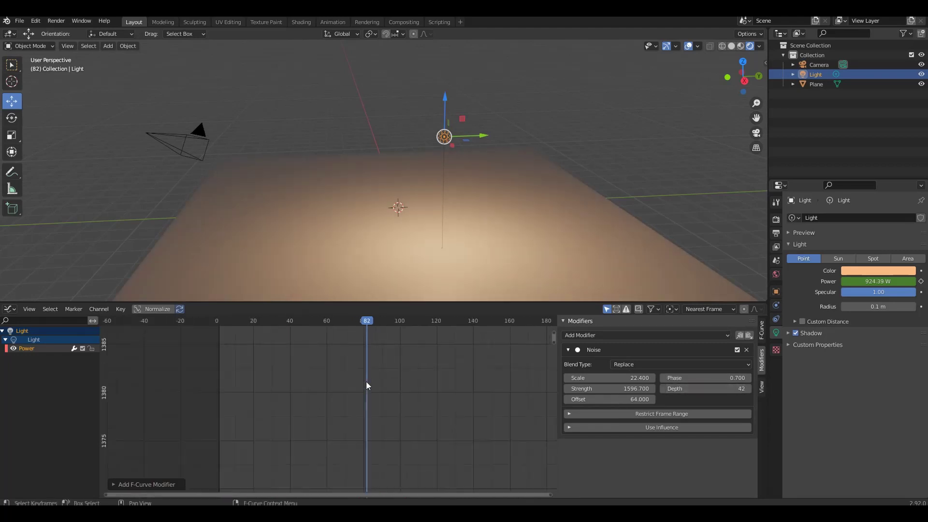
{"action": "middle_click_drag", "start_coordinate": [396, 406], "coordinate": [372, 410], "text": "ctrl"}
{"action": "left_click_drag", "start_coordinate": [705, 388], "coordinate": [744, 389]}
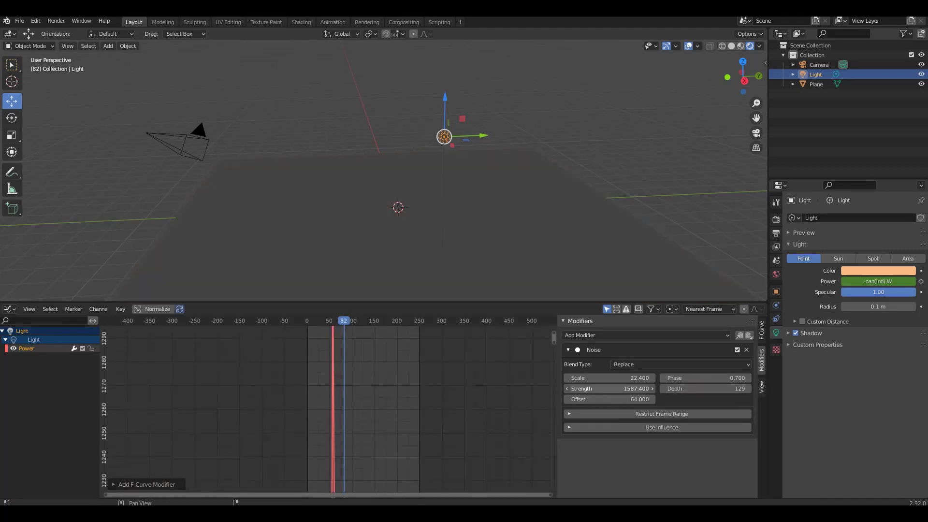
{"action": "left_click_drag", "start_coordinate": [623, 388], "coordinate": [590, 388]}
{"action": "left_click_drag", "start_coordinate": [735, 388], "coordinate": [710, 390]}
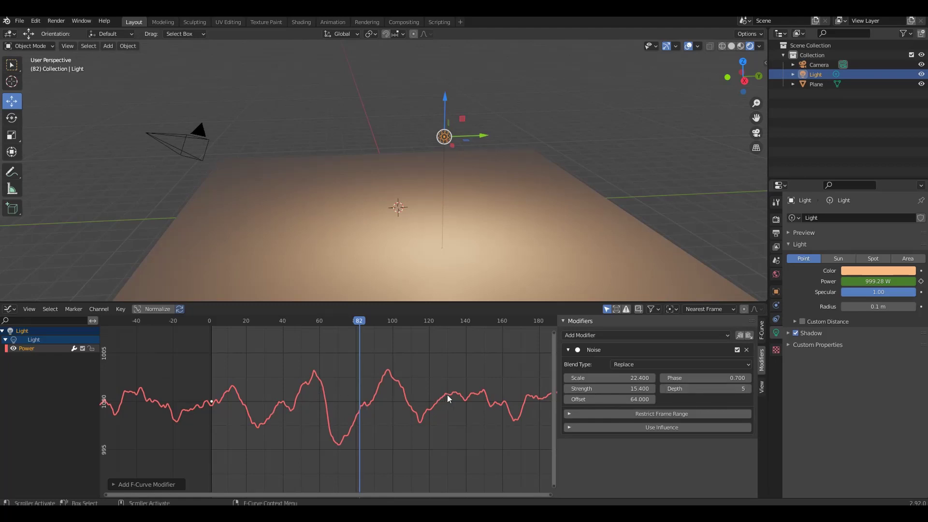
Restrict the noise to frames 19.6–101 with an 18-frame fade-out and Influence 0.5
{"action": "left_click", "coordinate": [643, 413]}
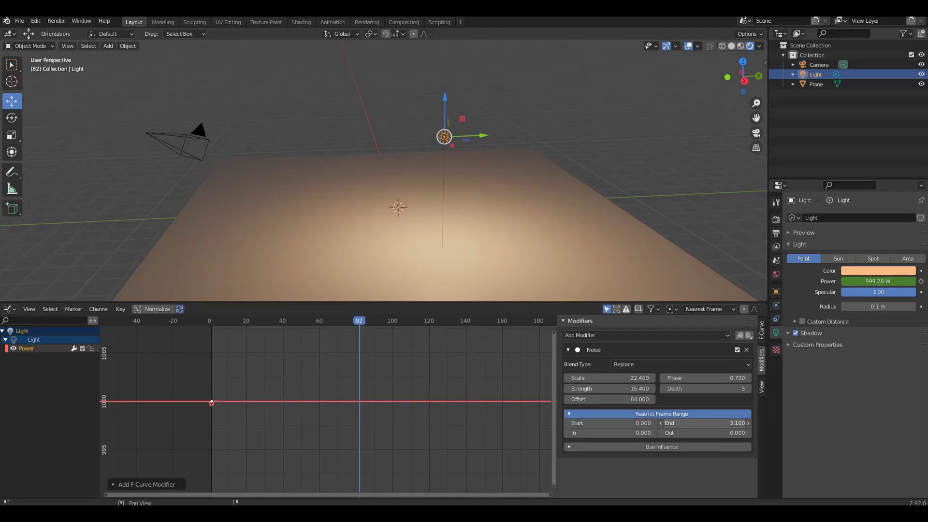
{"action": "left_click_drag", "start_coordinate": [705, 423], "coordinate": [743, 423]}
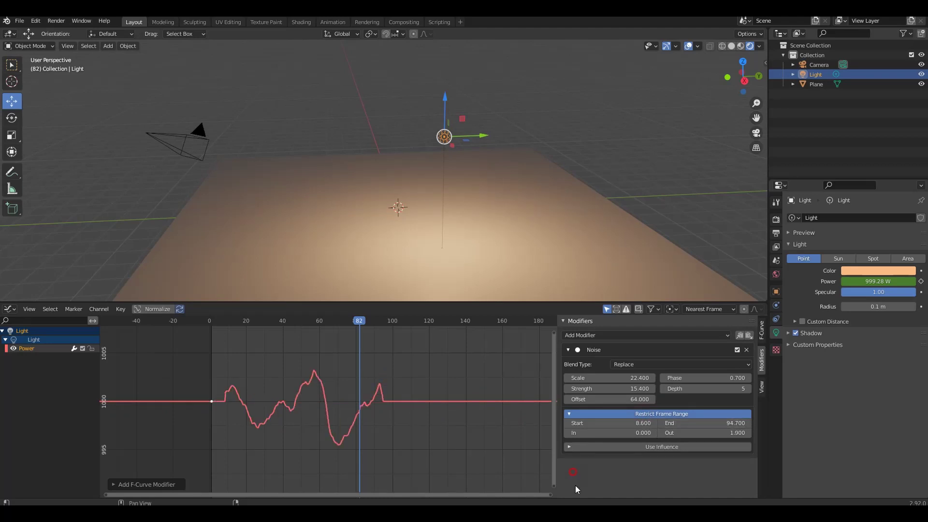
{"action": "left_click_drag", "start_coordinate": [592, 423], "coordinate": [609, 423]}
{"action": "left_click_drag", "start_coordinate": [706, 424], "coordinate": [708, 424]}
{"action": "mouse_move", "coordinate": [705, 432]}
{"action": "left_mouse_down"}
{"action": "mouse_move", "coordinate": [726, 432]}
{"action": "mouse_move", "coordinate": [677, 458]}
{"action": "mouse_move", "coordinate": [566, 457]}
{"action": "mouse_move", "coordinate": [751, 458]}
{"action": "mouse_move", "coordinate": [663, 458]}
{"action": "left_mouse_up"}
{"action": "left_click", "coordinate": [667, 447]}
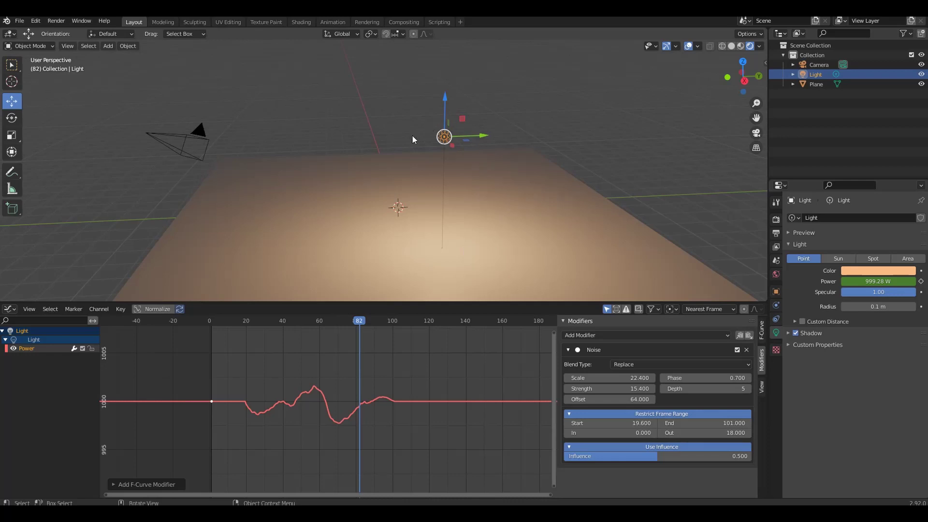
Select the camera and look through it with Numpad 0
{"action": "key", "text": "shift+a"}
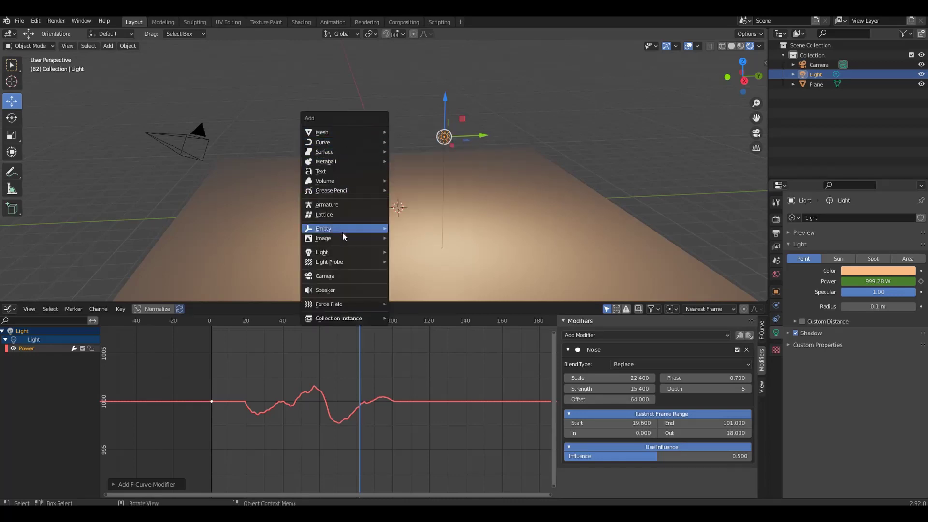
{"action": "left_click", "coordinate": [198, 135]}
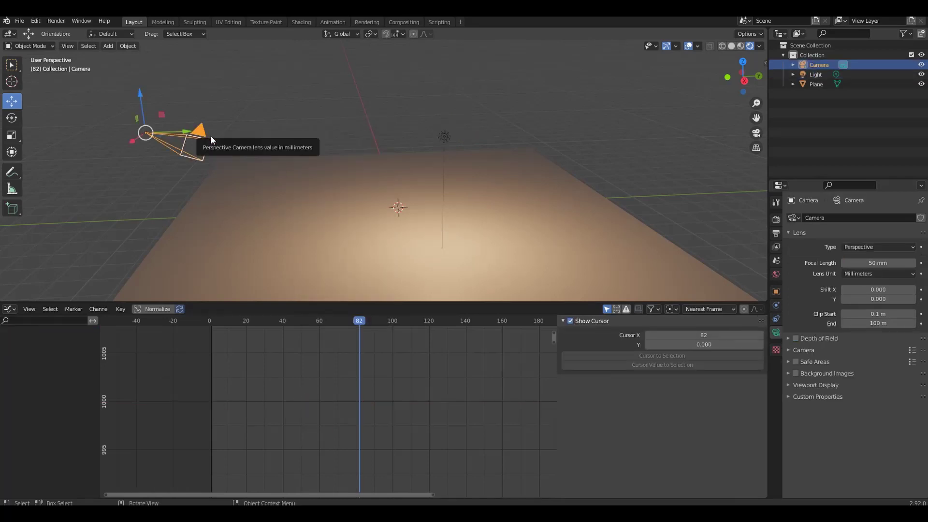
{"action": "key", "text": "KP_0"}
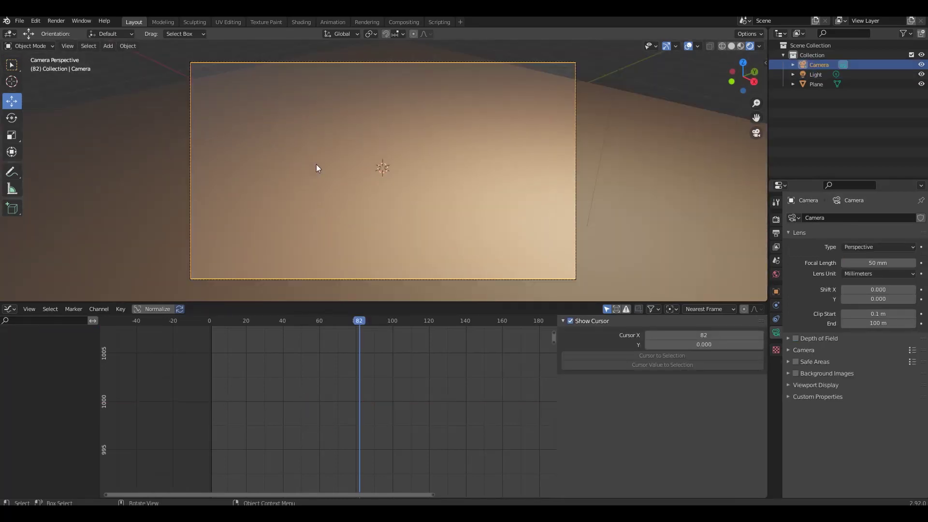
{"action": "key", "text": "shift+grave"}
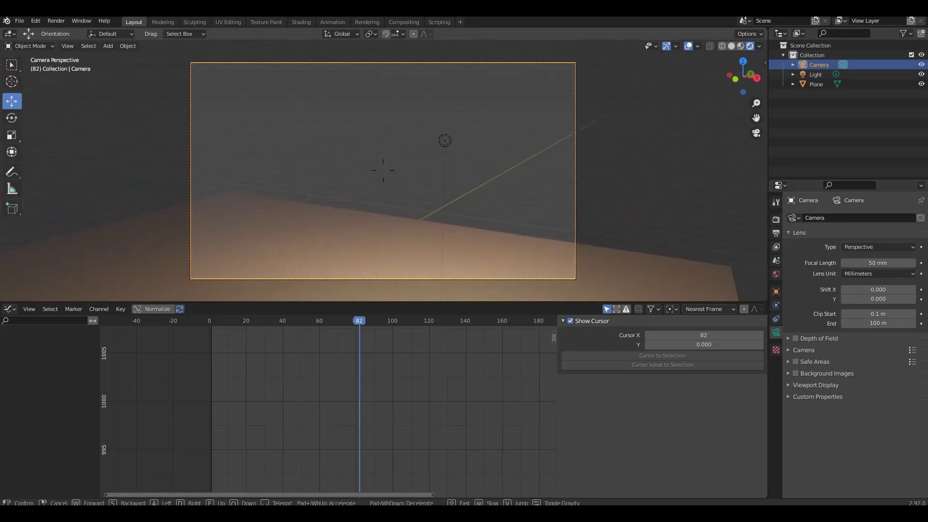
Confirm the camera's downward tilt and keyframe its X, Y and Z rotation
{"action": "left_click", "coordinate": [383, 170]}
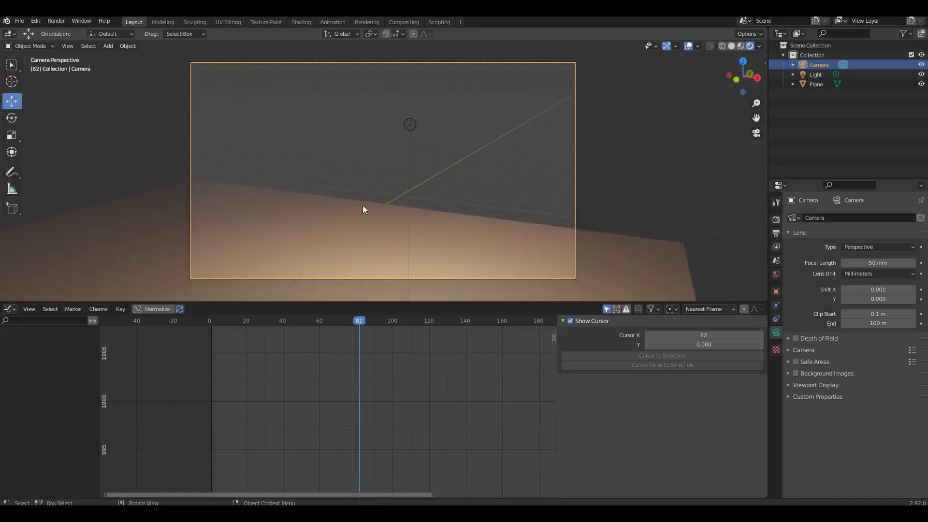
{"action": "key", "text": "i"}
{"action": "left_click", "coordinate": [340, 213]}
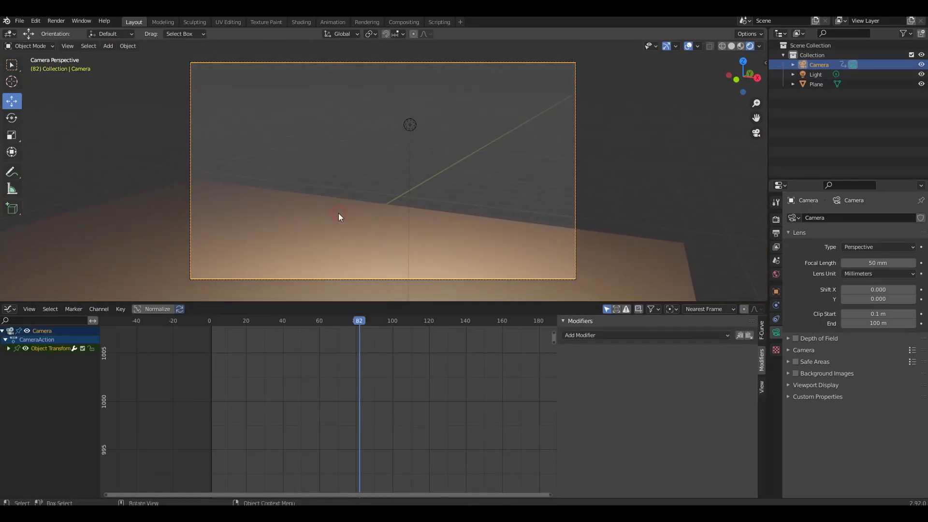
{"action": "left_click", "coordinate": [9, 349]}
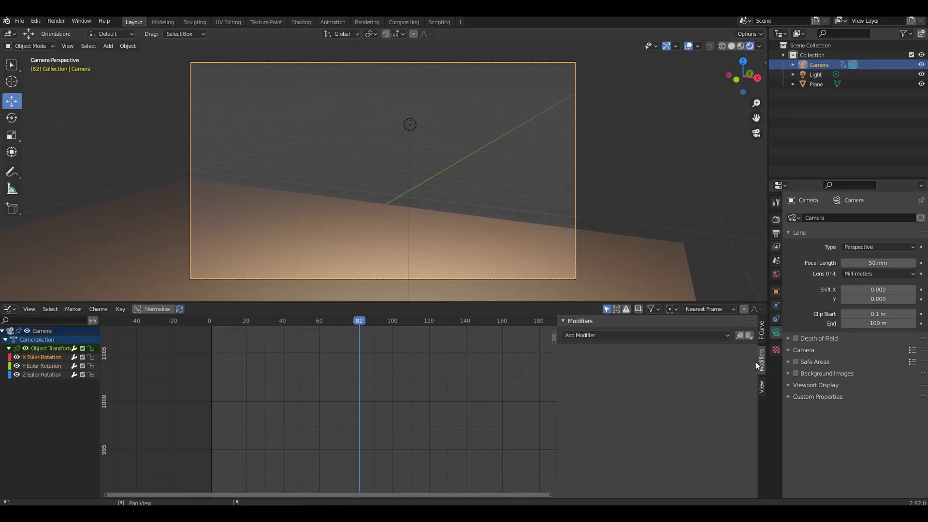
{"action": "left_click", "coordinate": [630, 333]}
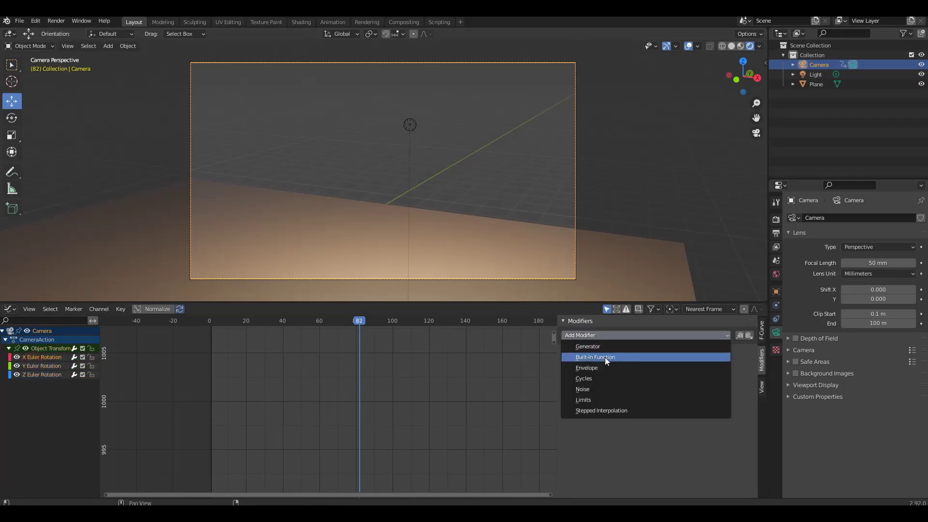
Add a Noise modifier to the camera's X rotation curve and preview the shake during playback
{"action": "left_click", "coordinate": [596, 385]}
{"action": "key", "text": "space"}
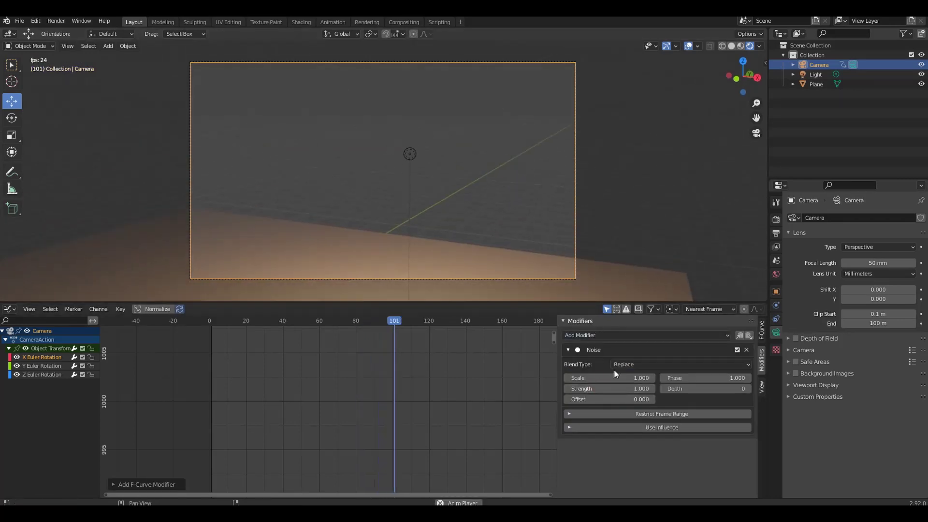
{"action": "mouse_move", "coordinate": [597, 390]}
{"action": "left_mouse_down"}
{"action": "mouse_move", "coordinate": [565, 389]}
{"action": "mouse_move", "coordinate": [654, 378]}
{"action": "left_mouse_up"}
{"action": "key", "text": "Home"}
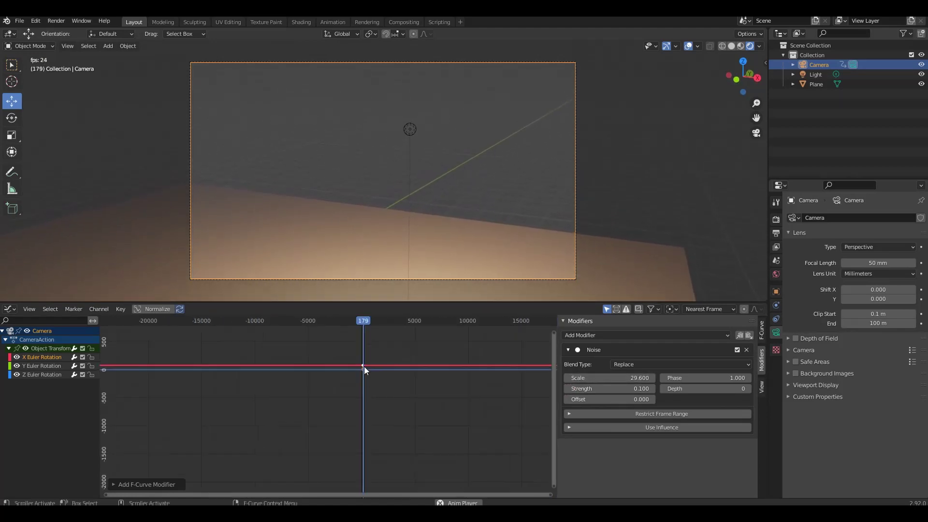
{"action": "scroll", "coordinate": [354, 355], "scroll_direction": "up", "scroll_amount": 8}
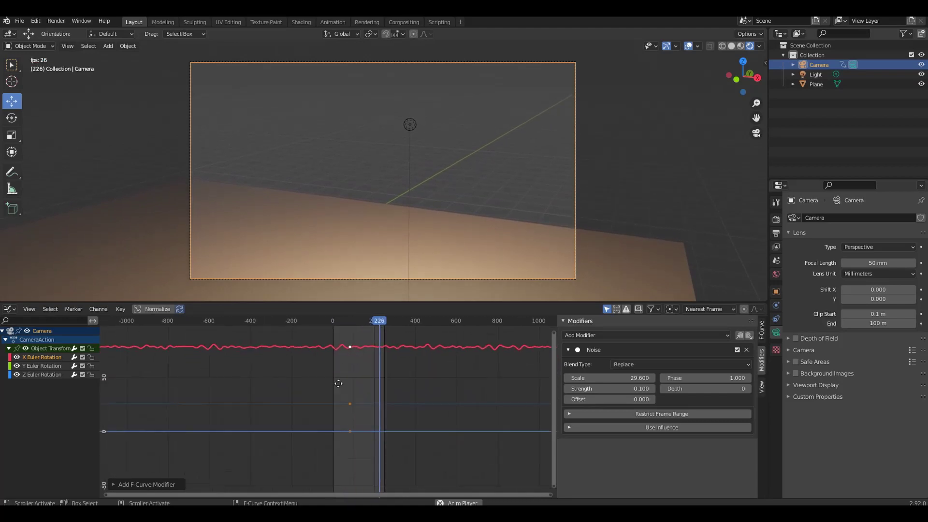
{"action": "scroll", "coordinate": [334, 392], "scroll_direction": "up", "scroll_amount": 2}
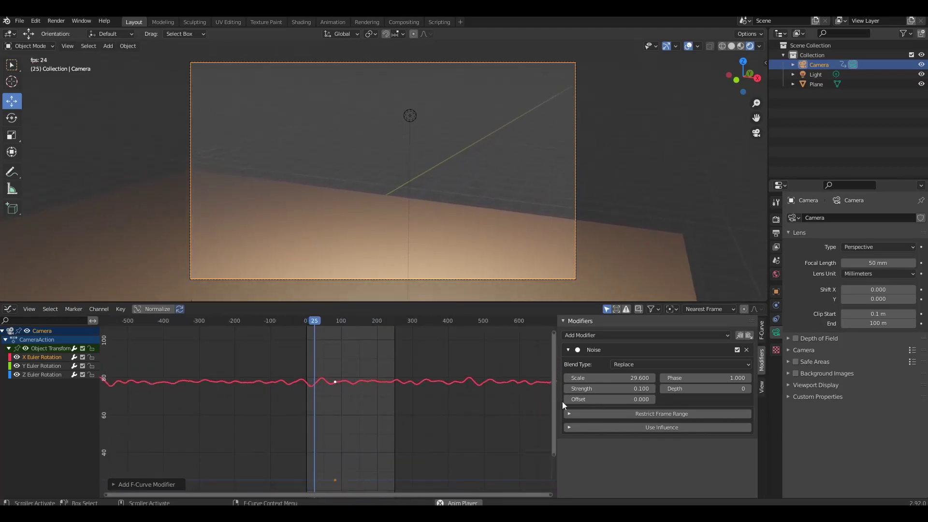
Tune the Noise modifier to Scale 36.2 and Strength 0.02
{"action": "left_click", "coordinate": [605, 390]}
{"action": "key", "text": "BackSpace"}
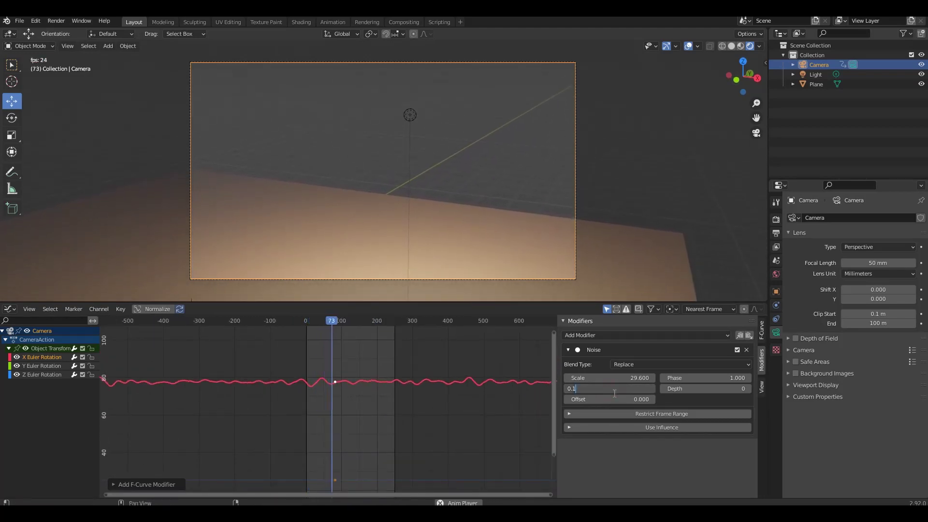
{"action": "type", "text": "01"}
{"action": "key", "text": "Return"}
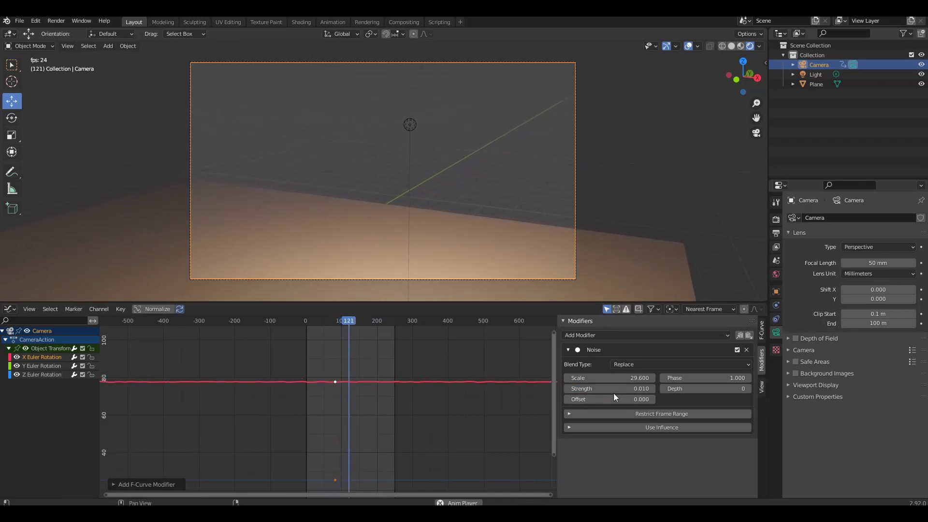
{"action": "left_click_drag", "start_coordinate": [609, 378], "coordinate": [628, 378]}
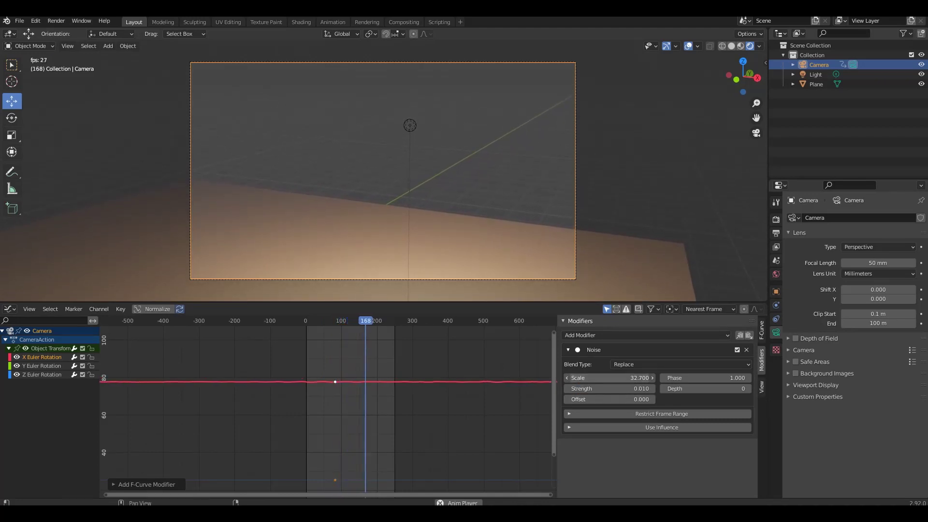
{"action": "left_click", "coordinate": [617, 388]}
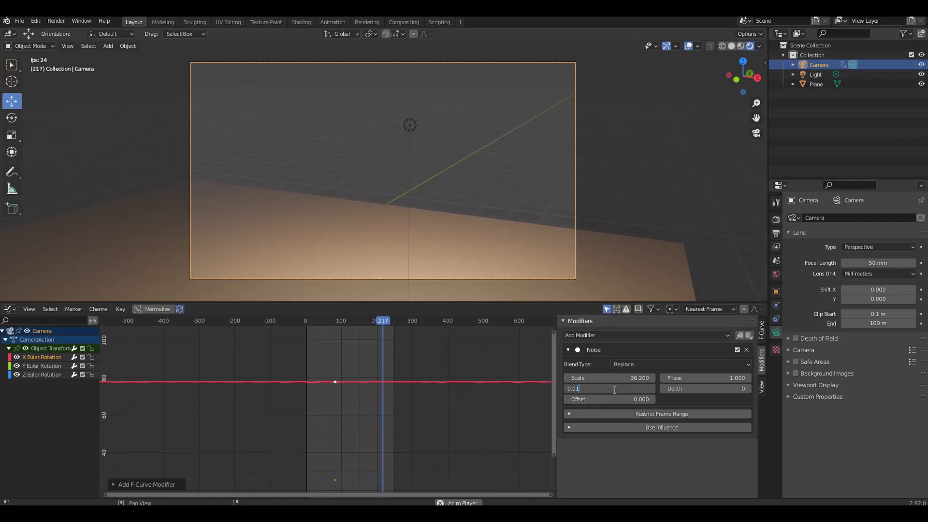
{"action": "type", "text": "0.02"}
{"action": "key", "text": "BackSpace"}
{"action": "type", "text": "2"}
{"action": "key", "text": "Return"}
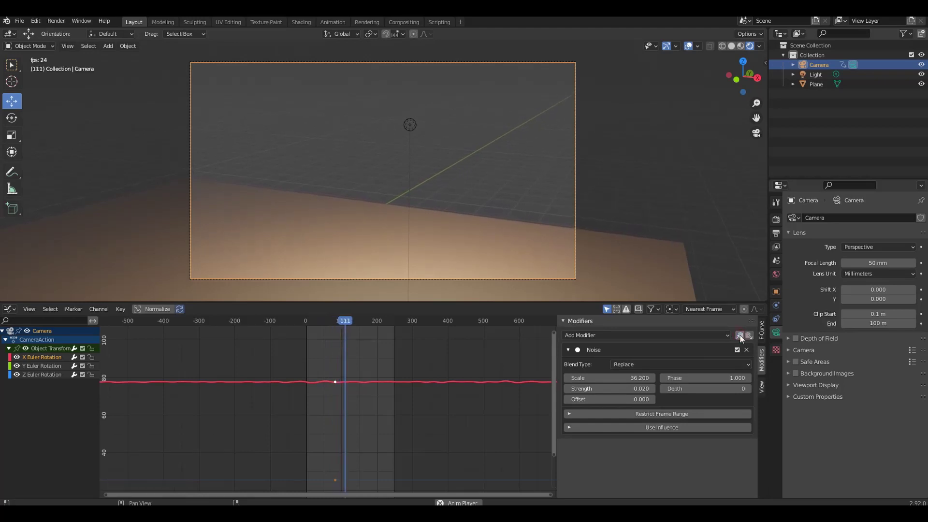
Copy the X rotation's Noise modifier and paste it onto the Y Euler Rotation curve
{"action": "left_click", "coordinate": [39, 366]}
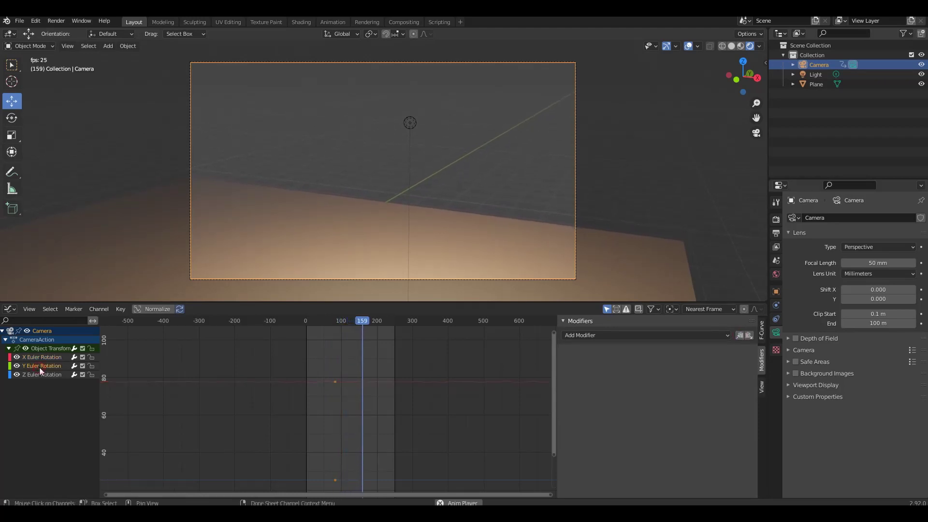
{"action": "left_click", "coordinate": [749, 336]}
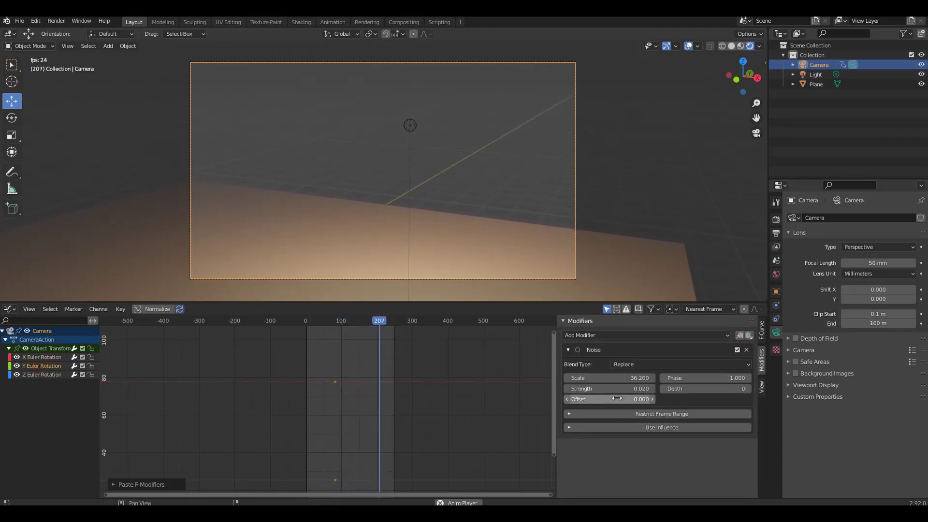
{"action": "mouse_move", "coordinate": [624, 378]}
{"action": "left_mouse_down"}
{"action": "mouse_move", "coordinate": [727, 378]}
{"action": "mouse_move", "coordinate": [721, 345]}
{"action": "left_mouse_up"}
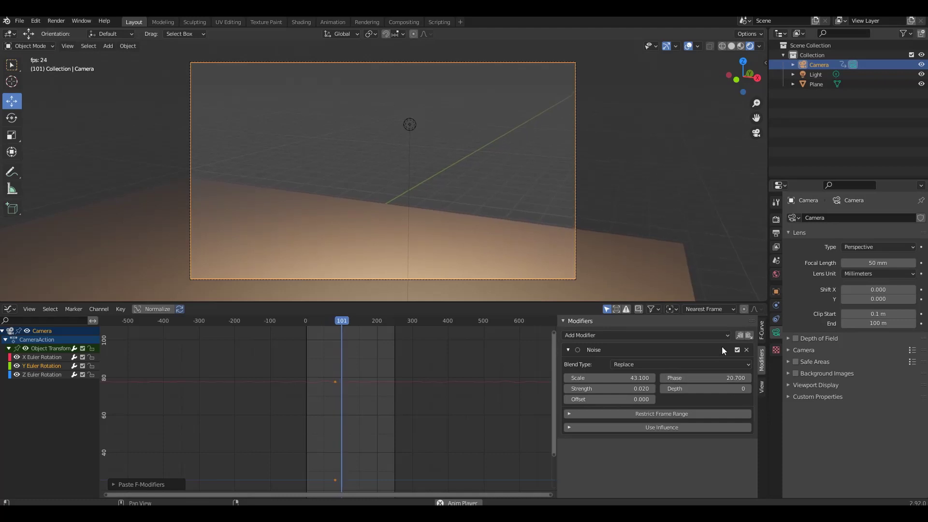
Paste the Noise onto Z Euler Rotation, with Phase 33.6 and Scale 30.6
{"action": "left_click", "coordinate": [739, 335]}
{"action": "left_click", "coordinate": [48, 375]}
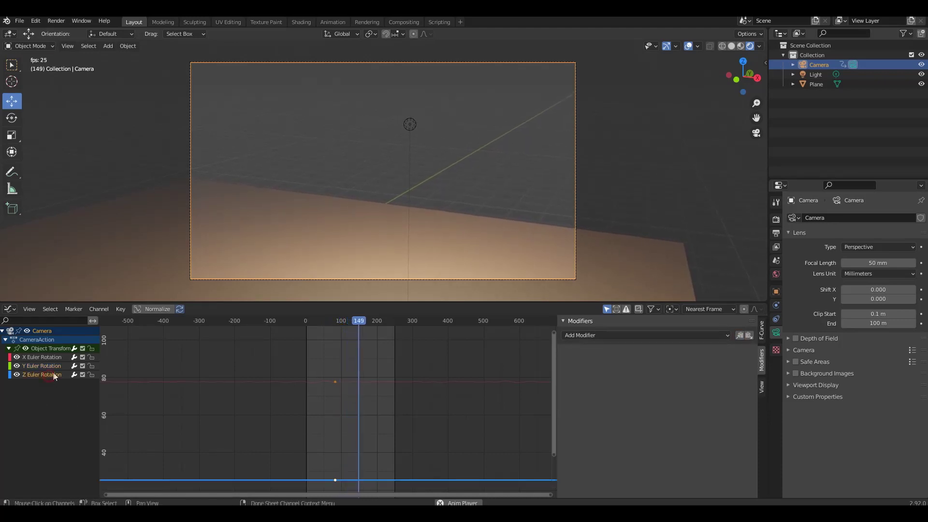
{"action": "left_click", "coordinate": [749, 335]}
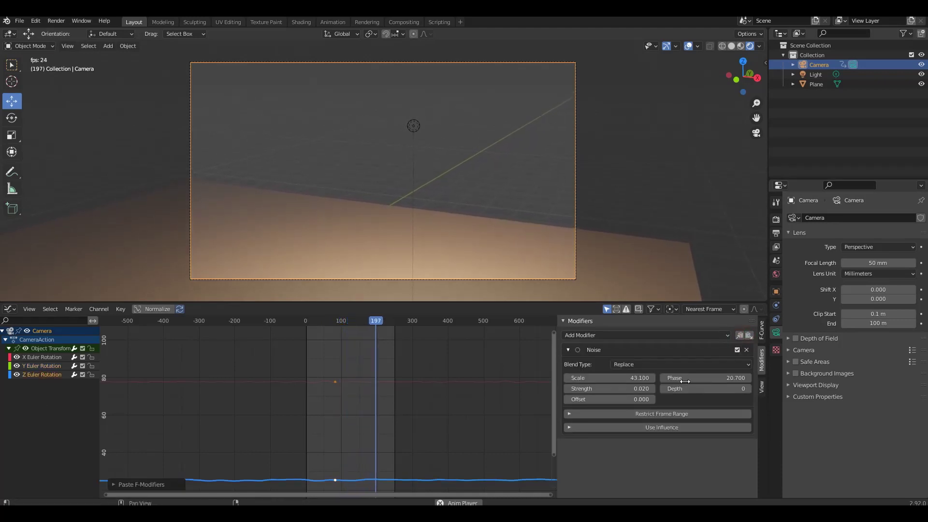
{"action": "left_click_drag", "start_coordinate": [685, 381], "coordinate": [715, 381]}
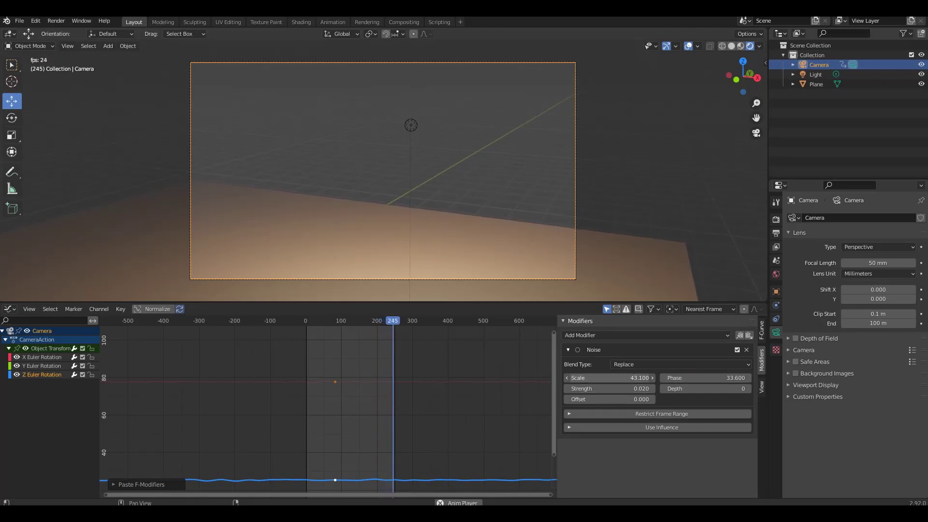
{"action": "left_click_drag", "start_coordinate": [608, 378], "coordinate": [560, 378]}
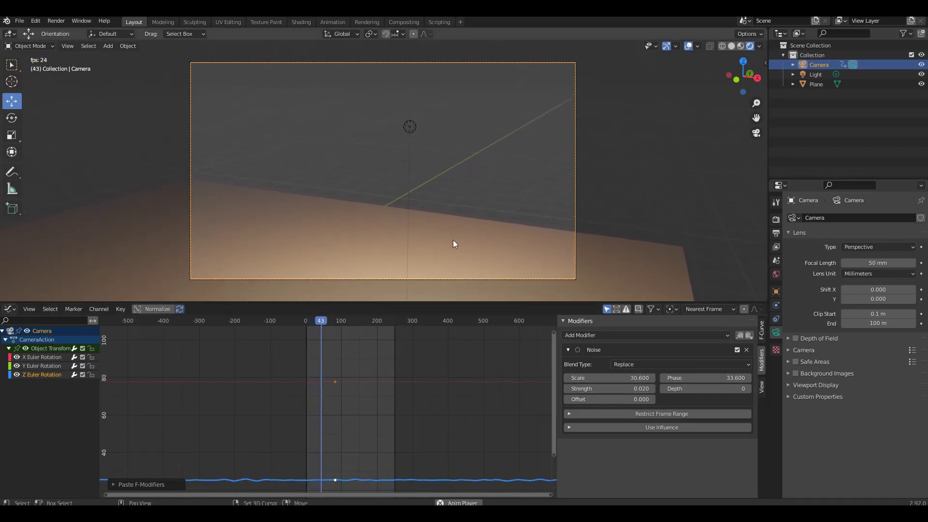
Stop playback, return to frame 1, and walk the camera to a new starting position
{"action": "scroll", "coordinate": [427, 198], "scroll_direction": "down", "scroll_amount": 1}
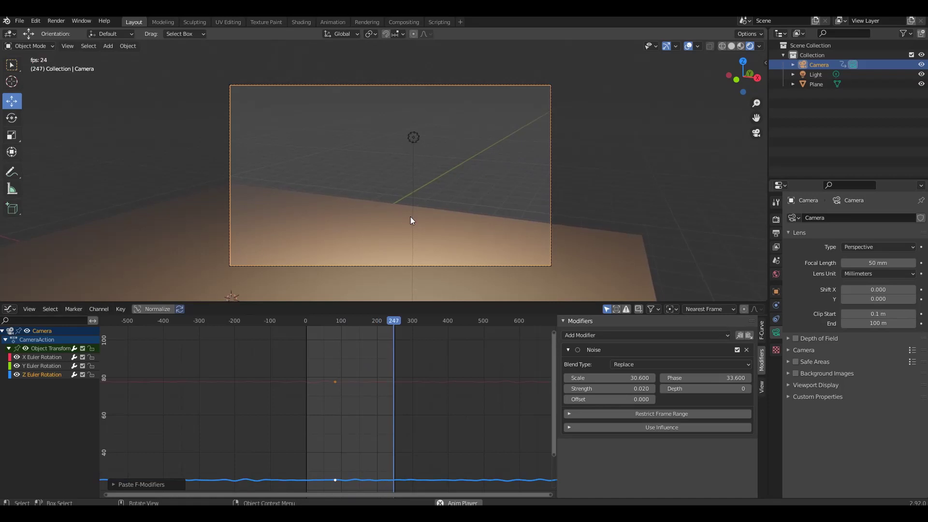
{"action": "scroll", "coordinate": [353, 396], "scroll_direction": "up", "scroll_amount": 2}
{"action": "mouse_move", "coordinate": [353, 397]}
{"action": "middle_mouse_down"}
{"action": "mouse_move", "coordinate": [380, 469]}
{"action": "mouse_move", "coordinate": [358, 451]}
{"action": "middle_mouse_up"}
{"action": "scroll", "coordinate": [362, 393], "scroll_direction": "up", "scroll_amount": 3}
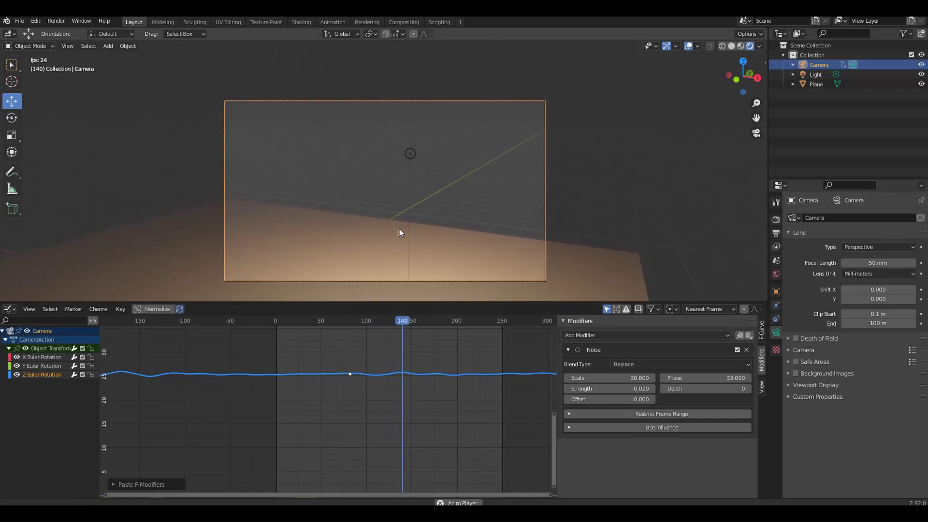
{"action": "key", "text": "space"}
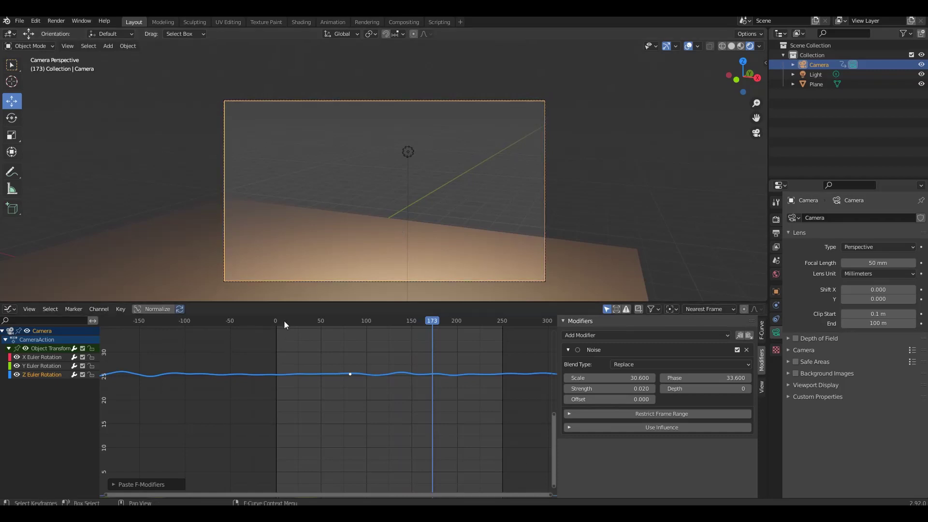
{"action": "key", "text": "shift+Left"}
{"action": "key", "text": "shift+grave"}
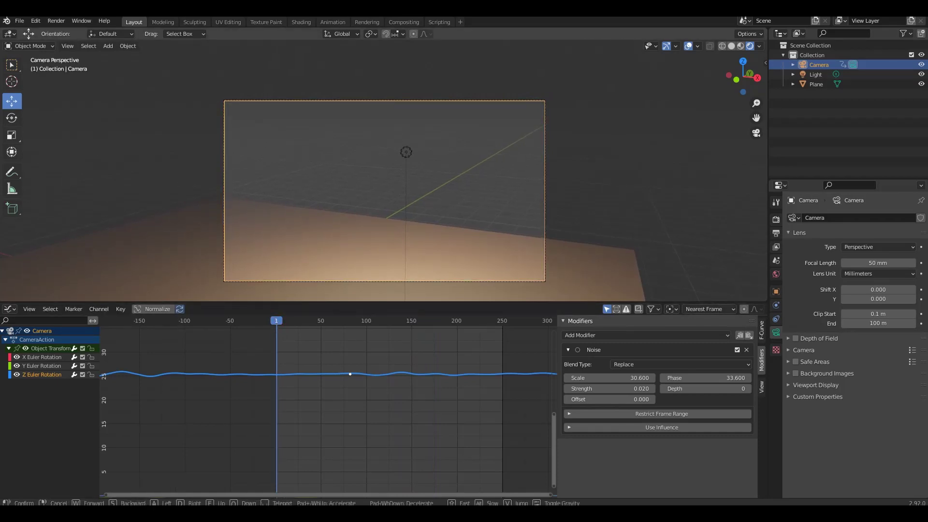
{"action": "key", "text": "d"}
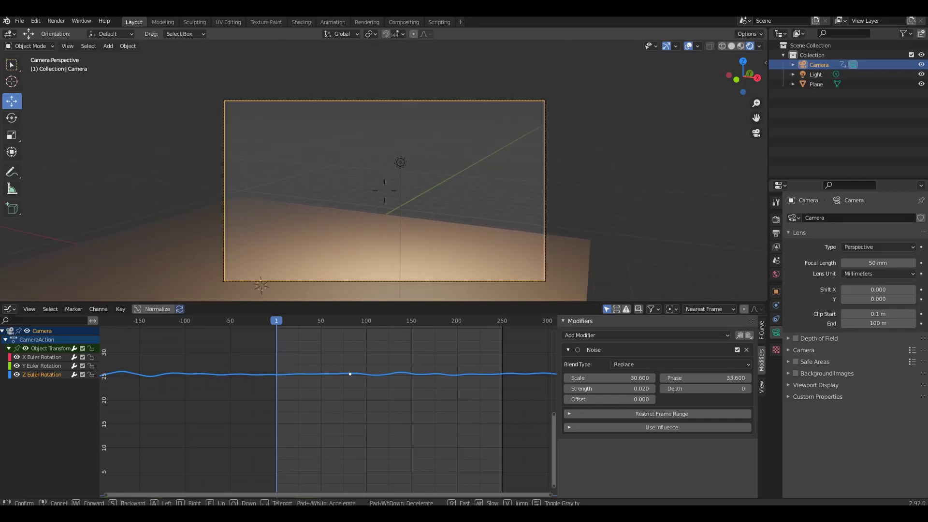
Confirm the camera's starting position and keyframe its Location at frame 1
{"action": "left_click", "coordinate": [383, 170]}
{"action": "key", "text": "i"}
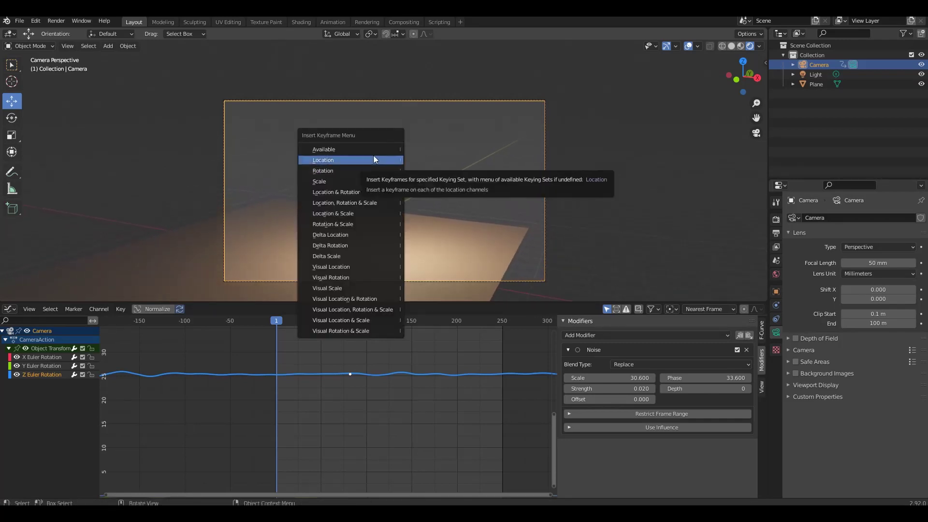
{"action": "left_click", "coordinate": [363, 200]}
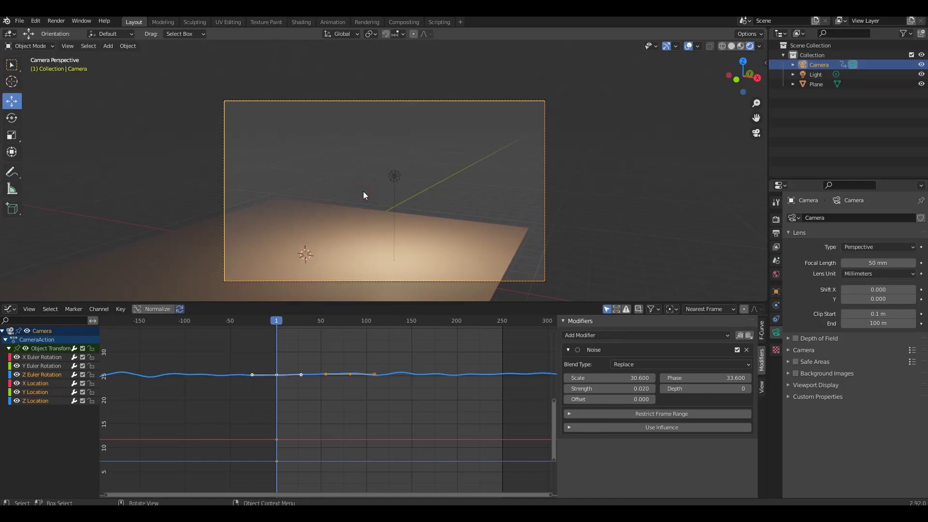
At frame 243, walk the camera forward, keyframe Location, and play the dolly move
{"action": "left_click", "coordinate": [472, 320]}
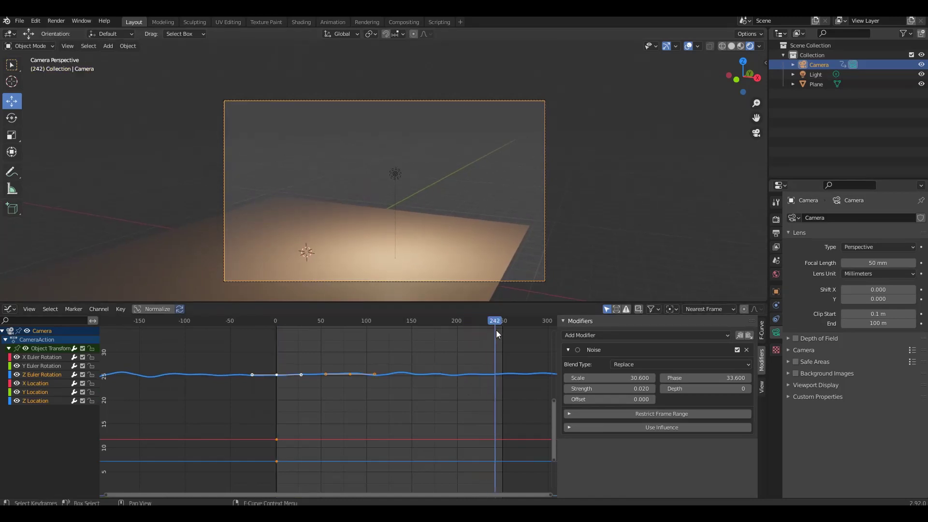
{"action": "left_click_drag", "start_coordinate": [496, 330], "coordinate": [497, 330]}
{"action": "key", "text": "shift+grave"}
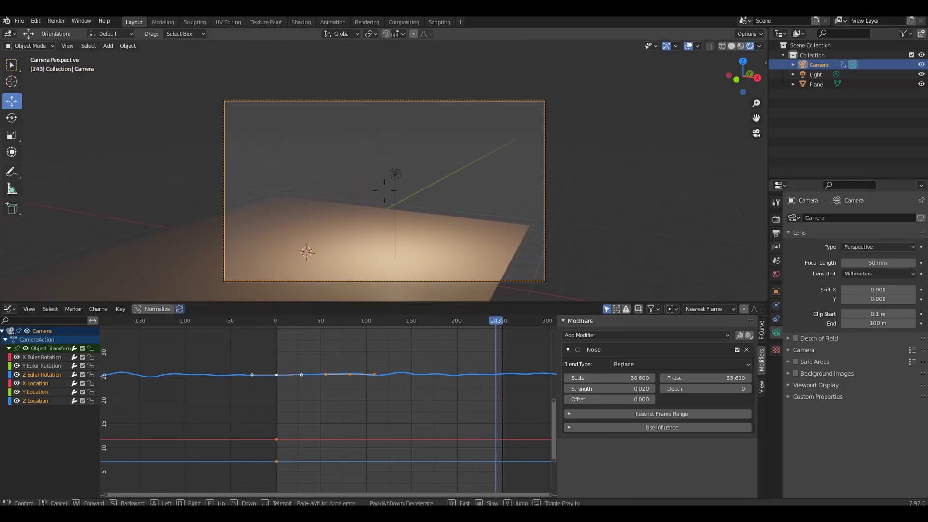
{"action": "left_click", "coordinate": [382, 169]}
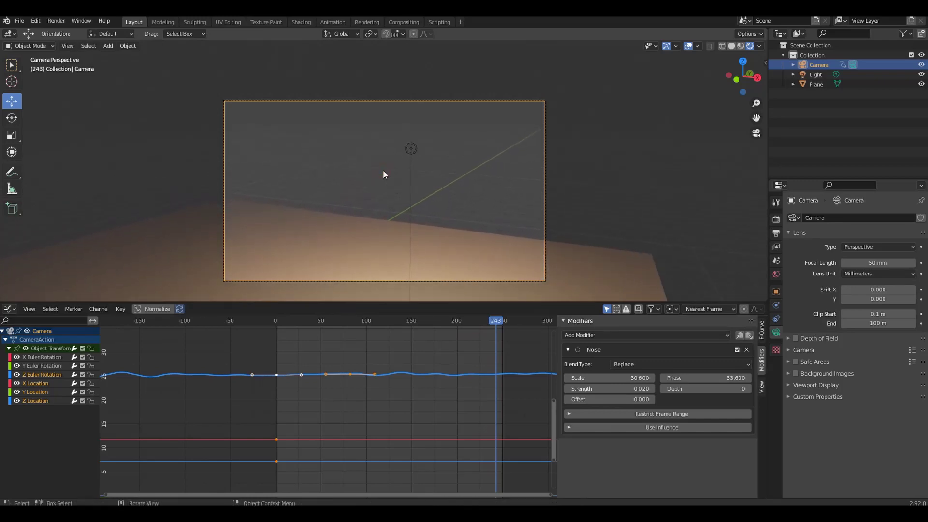
{"action": "key", "text": "i"}
{"action": "left_click", "coordinate": [383, 170]}
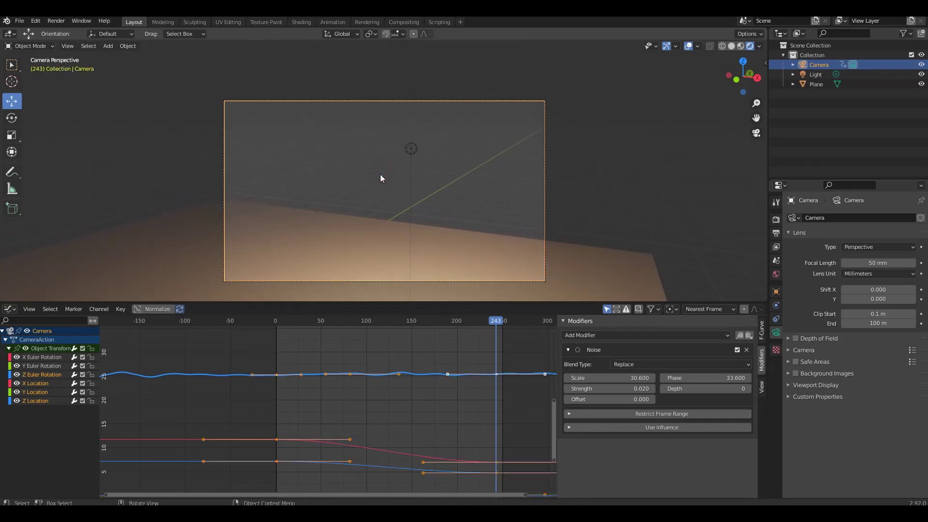
{"action": "key", "text": "space"}
Watch the dolly in an enlarged viewport, stop at frame 166, and select the point light
{"action": "scroll", "coordinate": [382, 244], "scroll_direction": "up", "scroll_amount": 1}
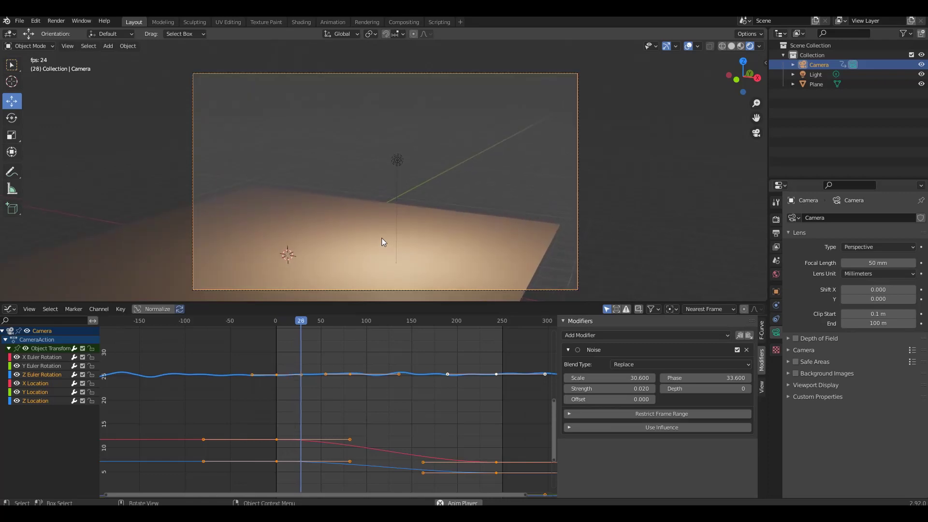
{"action": "left_click_drag", "start_coordinate": [399, 302], "coordinate": [399, 389]}
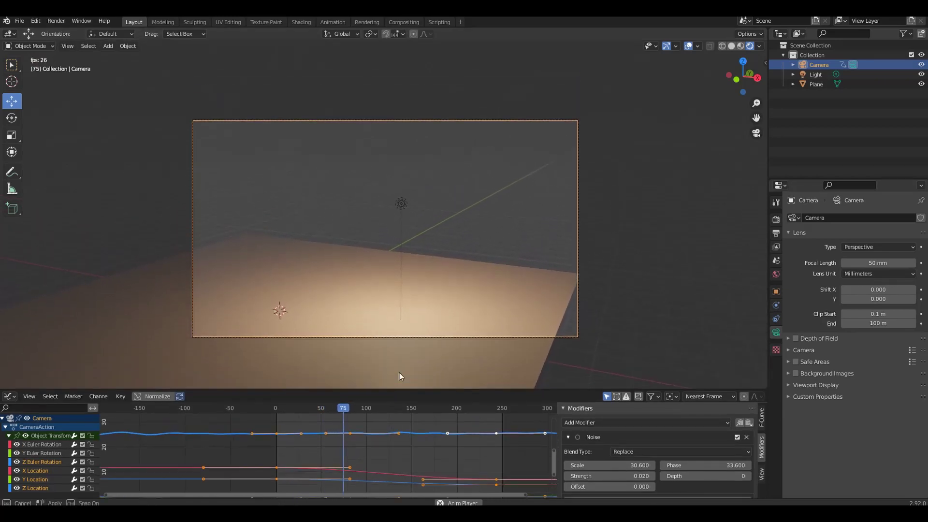
{"action": "scroll", "coordinate": [396, 272], "scroll_direction": "up", "scroll_amount": 1}
{"action": "scroll", "coordinate": [396, 271], "scroll_direction": "up", "scroll_amount": 1}
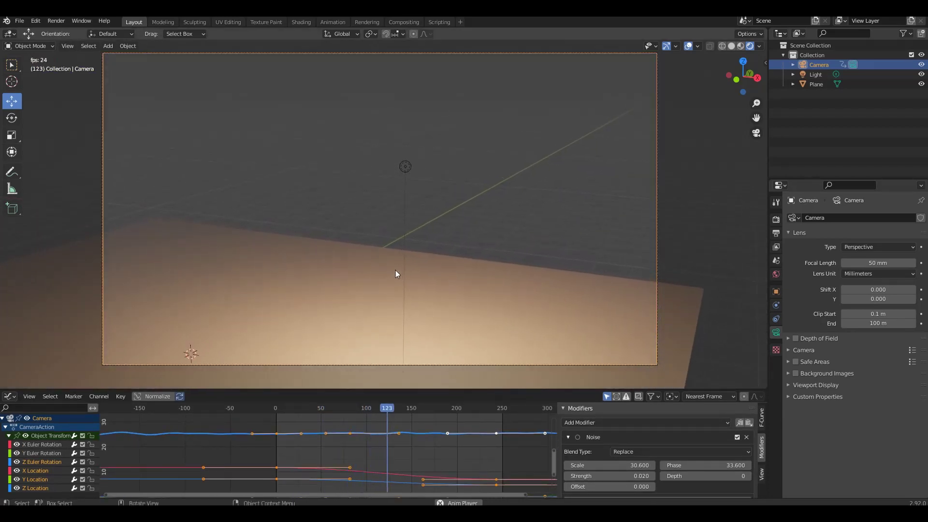
{"action": "key", "text": "space"}
{"action": "left_click_drag", "start_coordinate": [396, 390], "coordinate": [401, 198]}
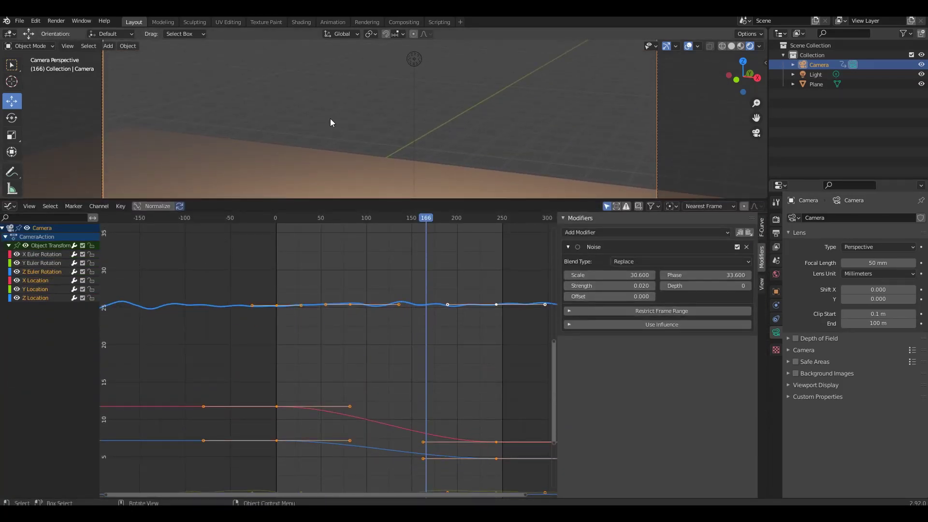
{"action": "scroll", "coordinate": [350, 117], "scroll_direction": "down", "scroll_amount": 1}
{"action": "scroll", "coordinate": [350, 118], "scroll_direction": "down", "scroll_amount": 2}
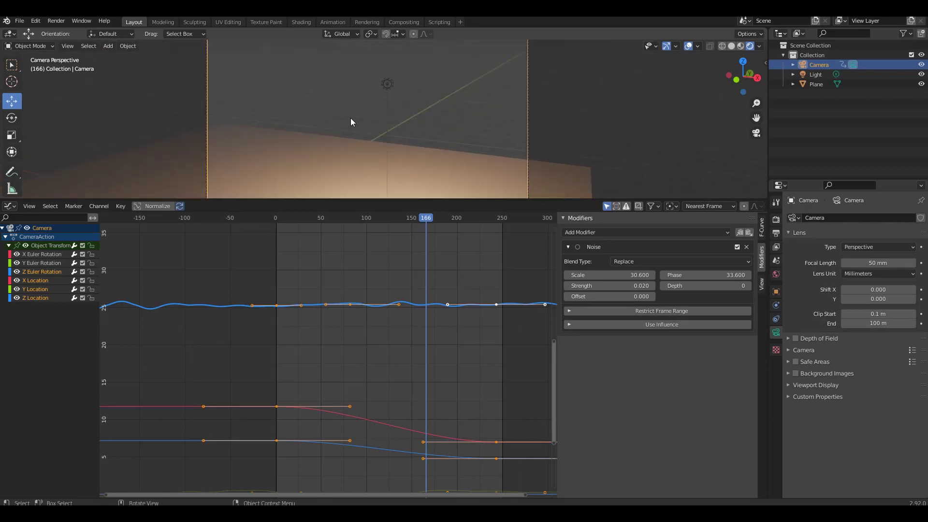
{"action": "left_click", "coordinate": [389, 86]}
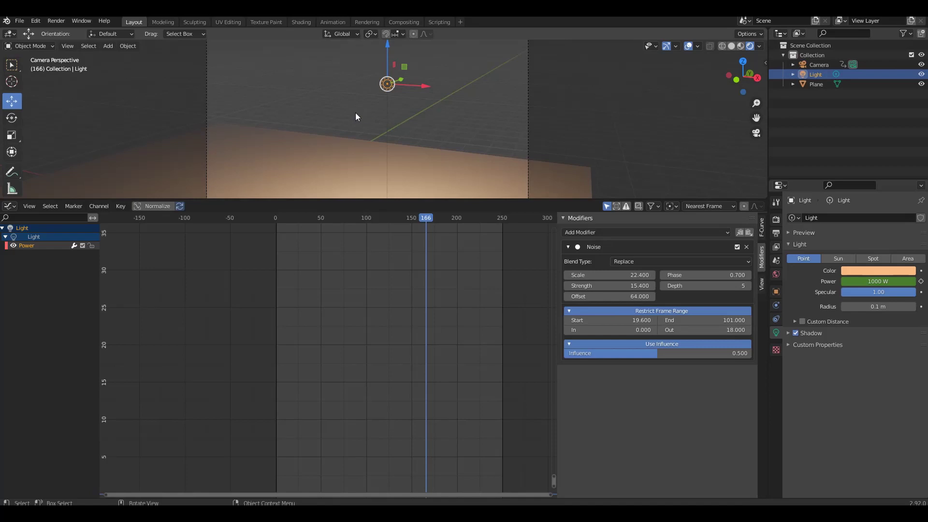
Add a cube, move it along Y and X onto the plane, and scale it up slightly
{"action": "key", "text": "shift+a"}
{"action": "left_click", "coordinate": [400, 123]}
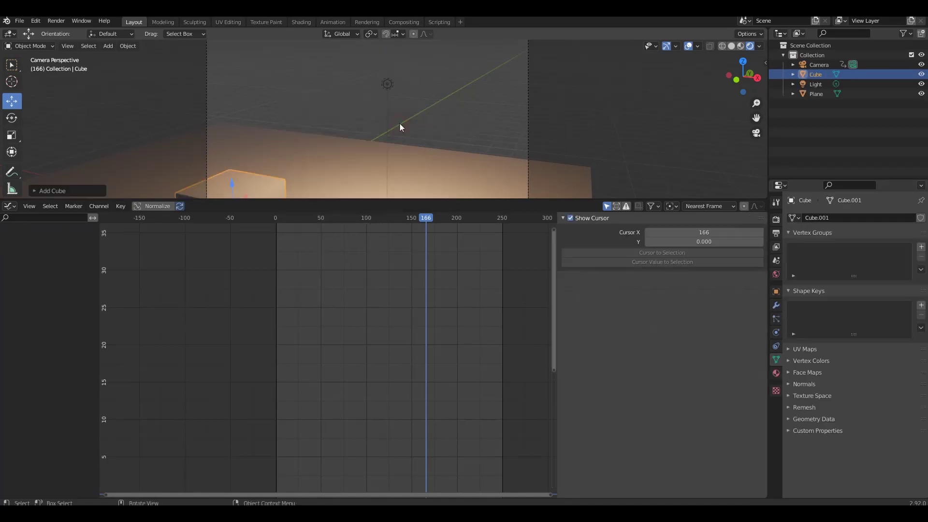
{"action": "key", "text": "g"}
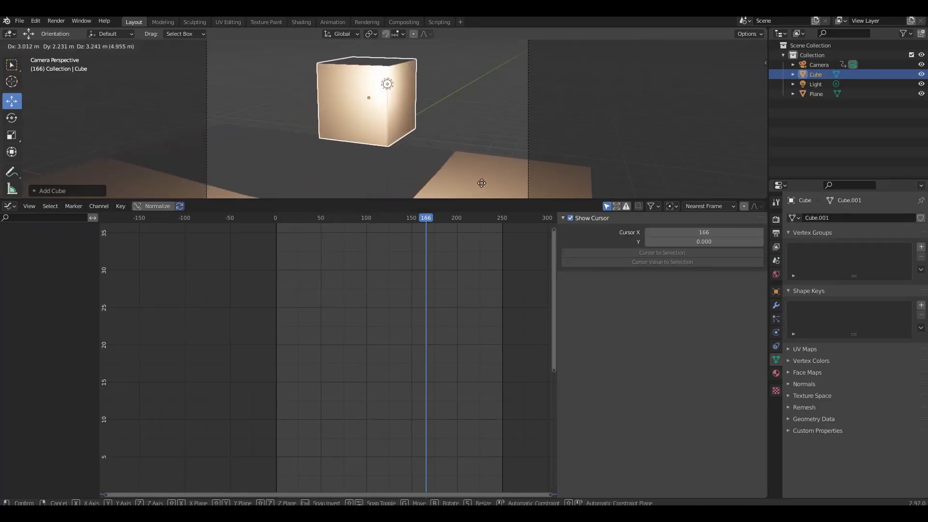
{"action": "left_click", "coordinate": [484, 186]}
{"action": "mouse_move", "coordinate": [388, 91]}
{"action": "left_mouse_down"}
{"action": "mouse_move", "coordinate": [323, 103]}
{"action": "mouse_move", "coordinate": [391, 137]}
{"action": "left_mouse_up"}
{"action": "left_click", "coordinate": [323, 103]}
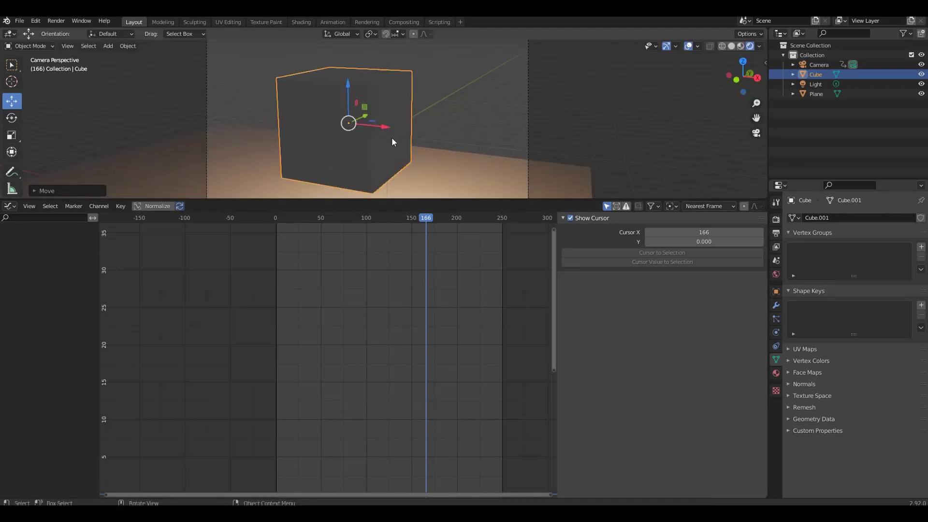
{"action": "key", "text": "s"}
{"action": "left_click", "coordinate": [399, 180]}
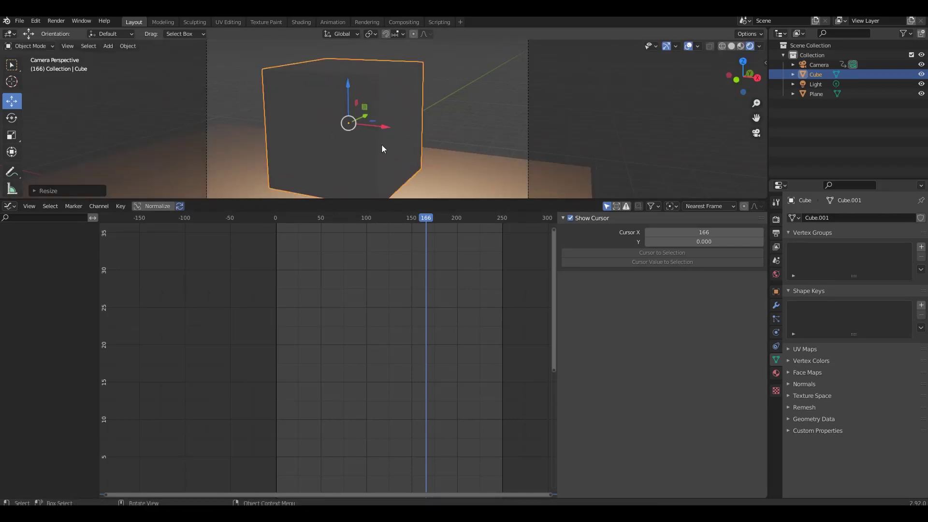
Play the animation to frame 211, orbit to view cube and camera, and select the point light
{"action": "key", "text": "Home"}
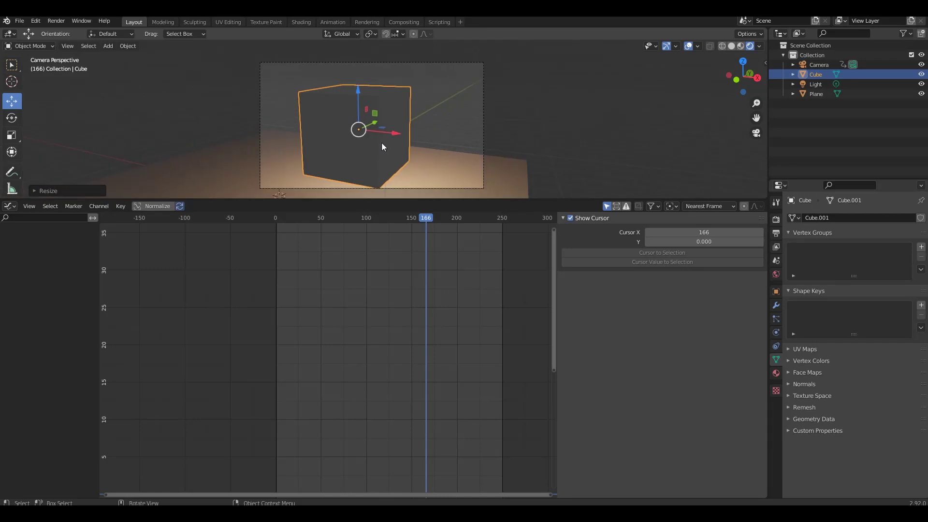
{"action": "key", "text": "space"}
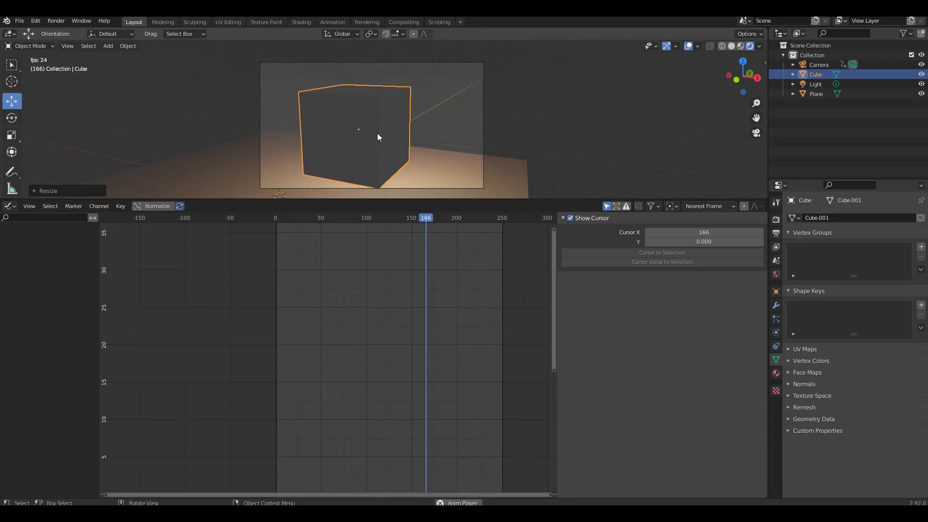
{"action": "key", "text": "space"}
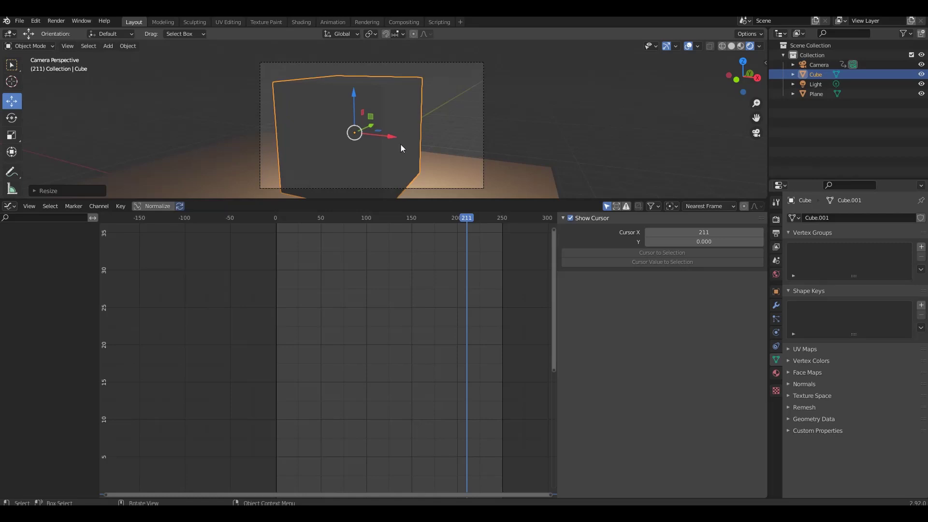
{"action": "mouse_move", "coordinate": [400, 143]}
{"action": "middle_mouse_down"}
{"action": "mouse_move", "coordinate": [374, 147]}
{"action": "mouse_move", "coordinate": [469, 129]}
{"action": "middle_mouse_up"}
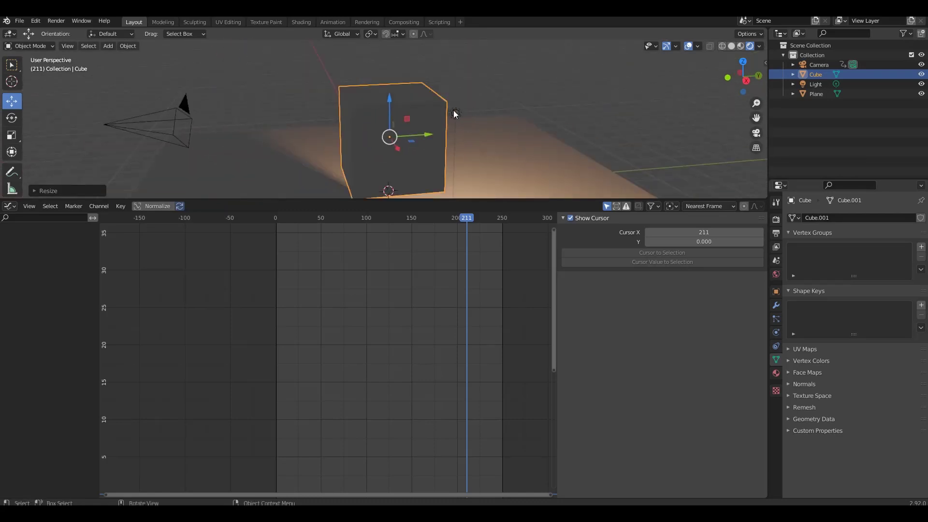
{"action": "left_click", "coordinate": [453, 111]}
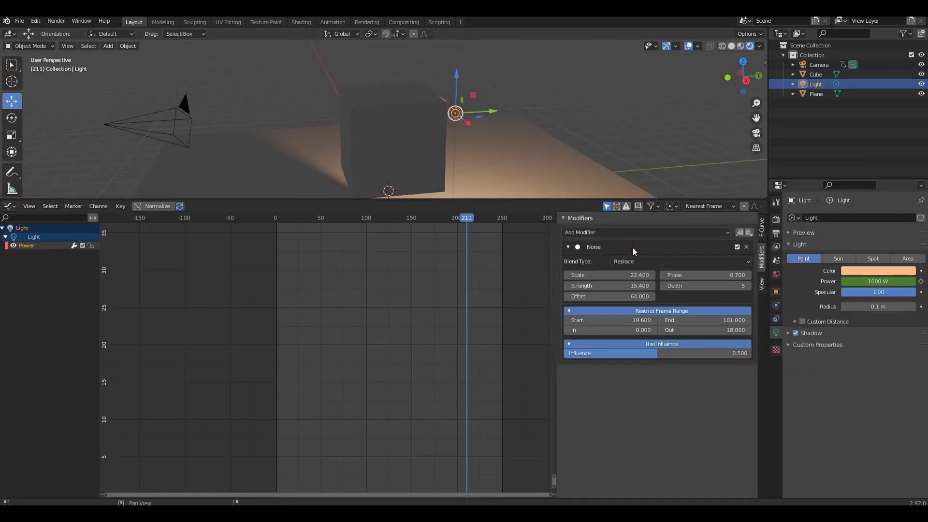
Open the Add Modifier list for the light's Power curve in the Graph Editor
{"action": "left_click", "coordinate": [608, 232]}
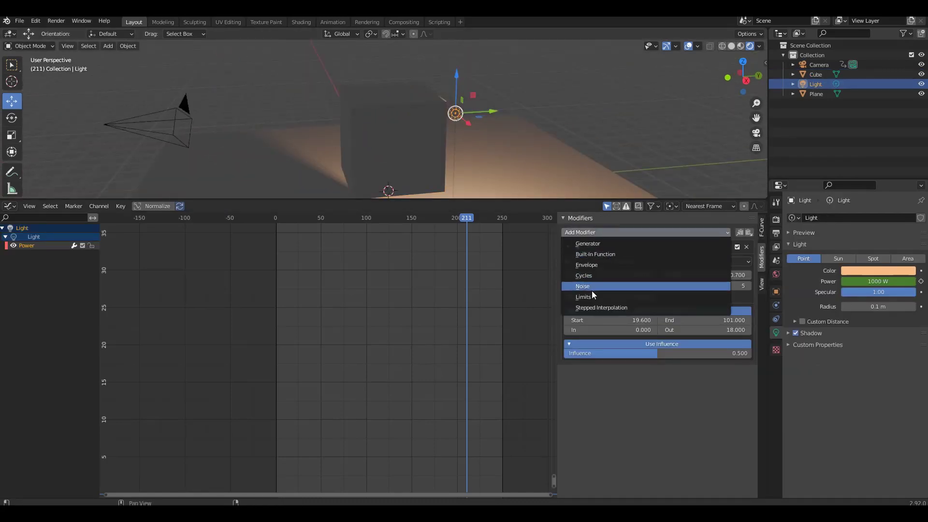